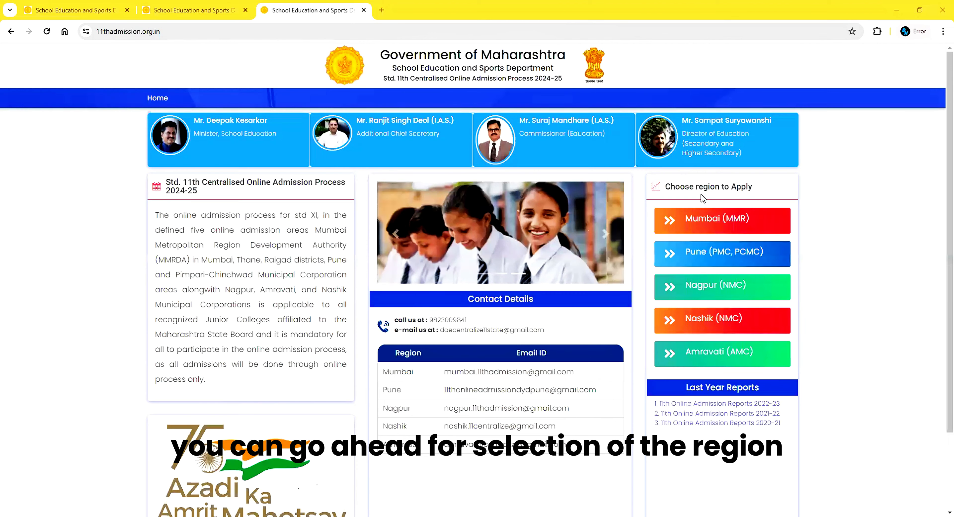
# Select the Pune (PMC, PCMC) region and open its Student Mock Registration form.
pyautogui.click(705, 261)
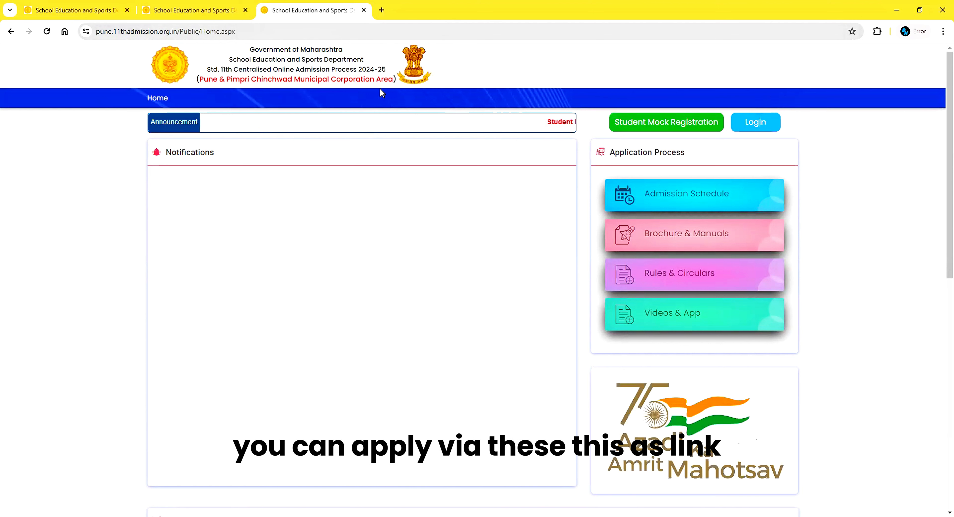
pyautogui.moveTo(97, 33); pyautogui.dragTo(236, 32)
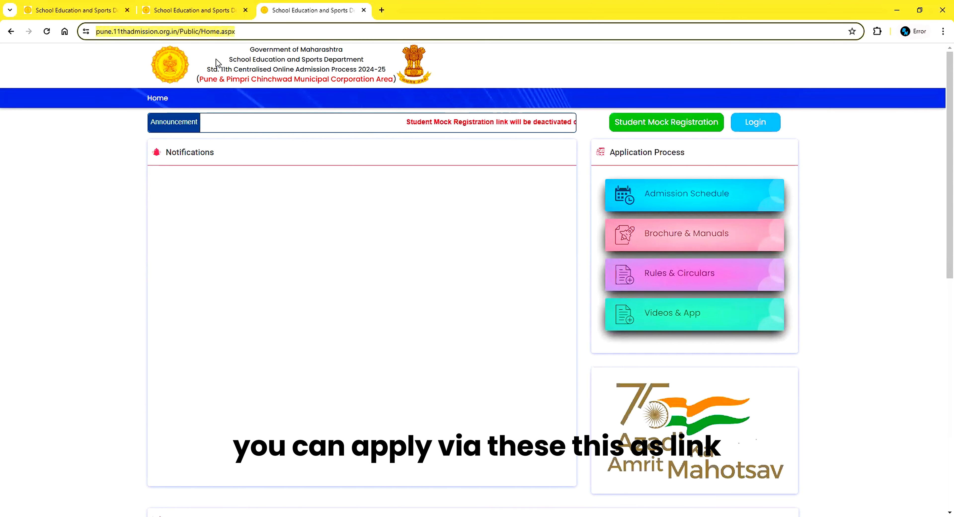
pyautogui.moveTo(254, 31); pyautogui.dragTo(95, 31)
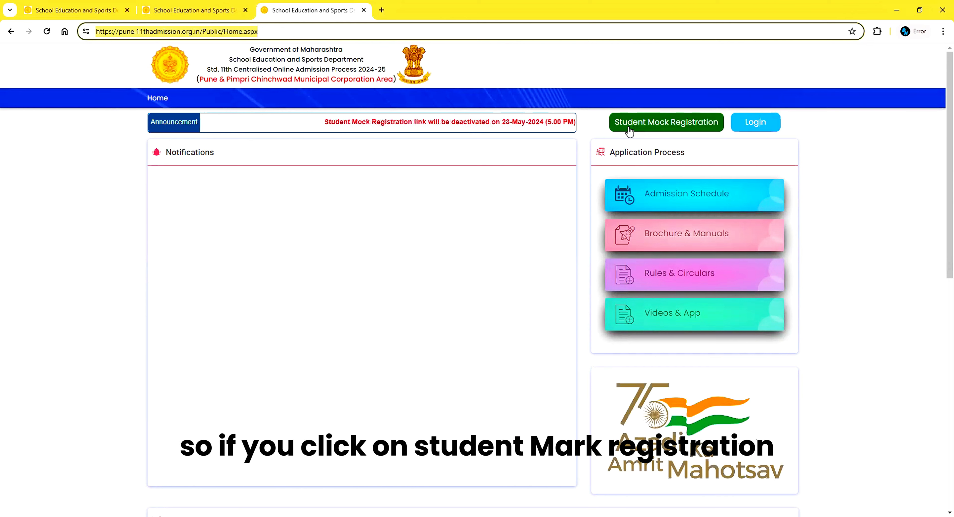
pyautogui.click(642, 123)
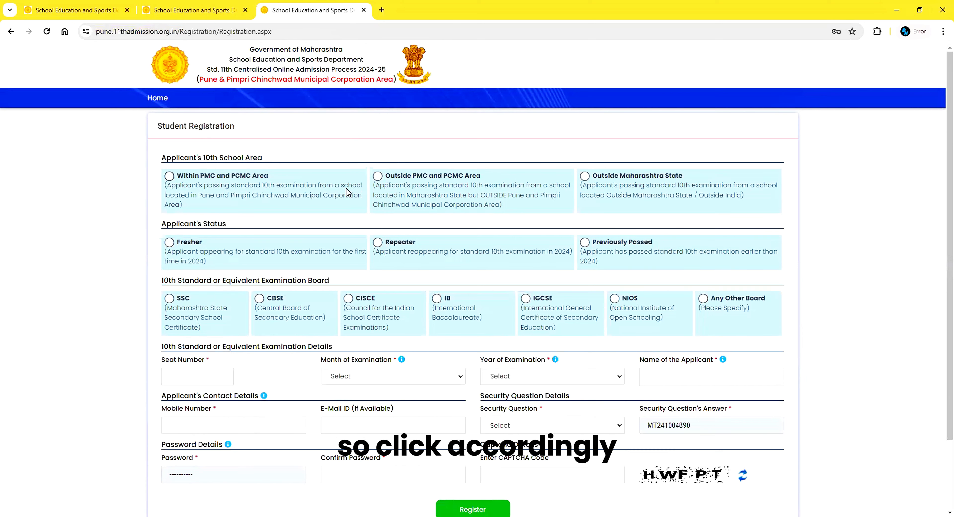
# Set the applicant's 10th school area to Within PMC and PCMC Area and the applicant's status to Fresher.
pyautogui.click(170, 177)
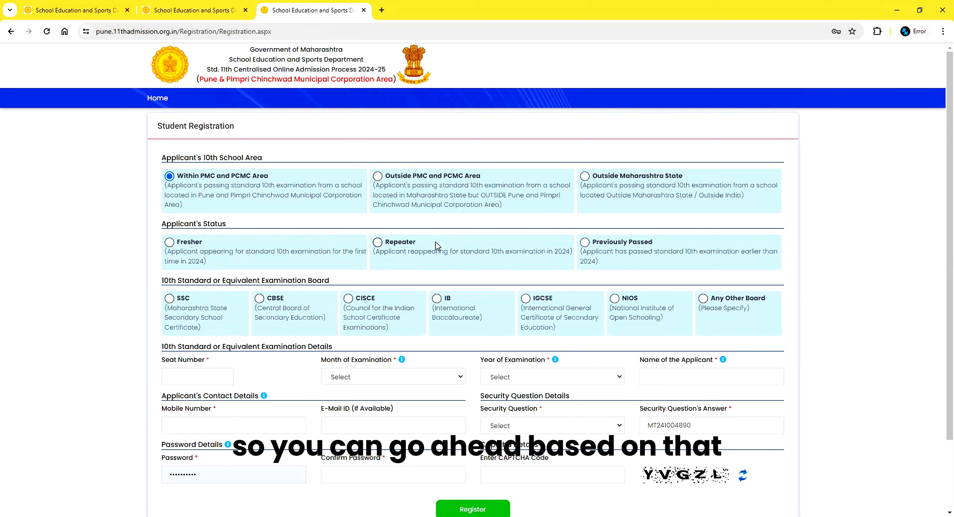
pyautogui.click(169, 242)
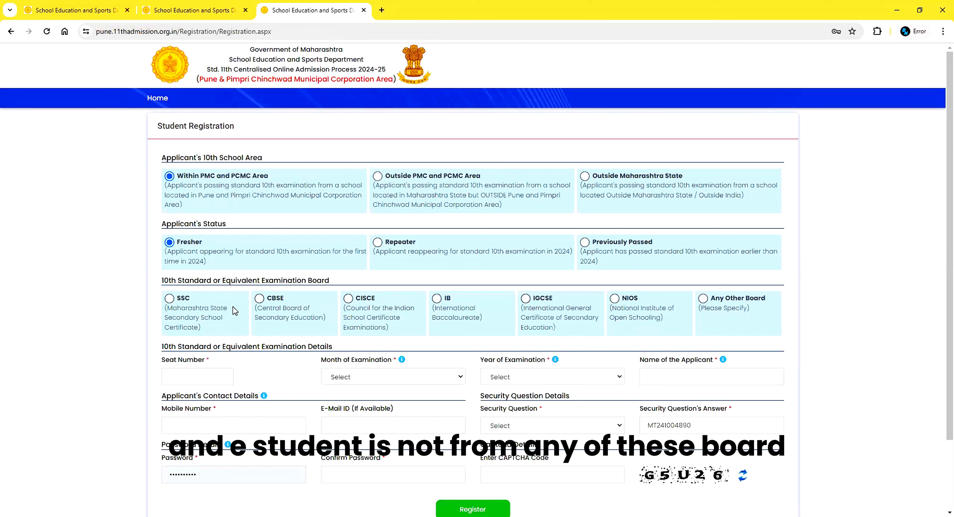
# Choose Any Other Board as the examination board and look through the list of other boards.
pyautogui.click(703, 300)
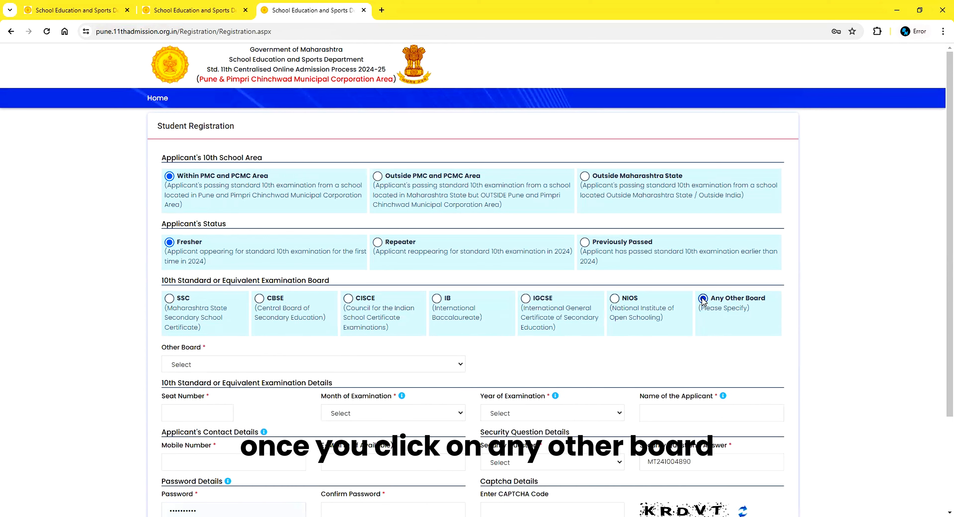
pyautogui.click(460, 365)
pyautogui.scroll(-10, 417, 297)
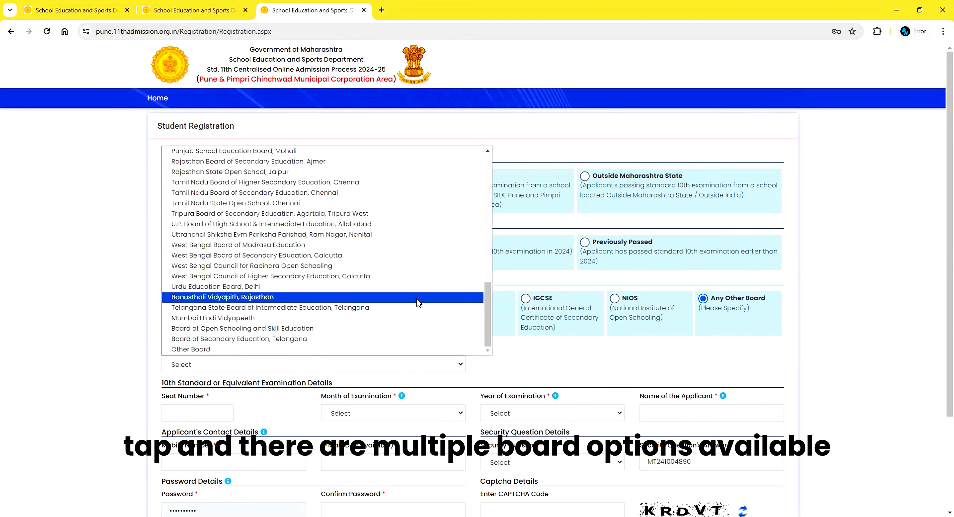
pyautogui.click(298, 398)
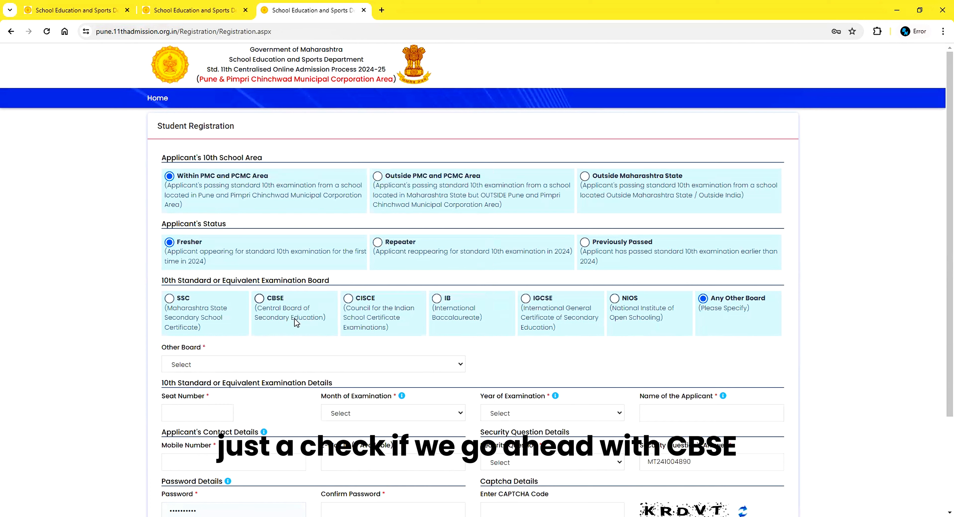
# Choose CBSE as the 10th examination board and enter the applicant's seat number.
pyautogui.click(274, 299)
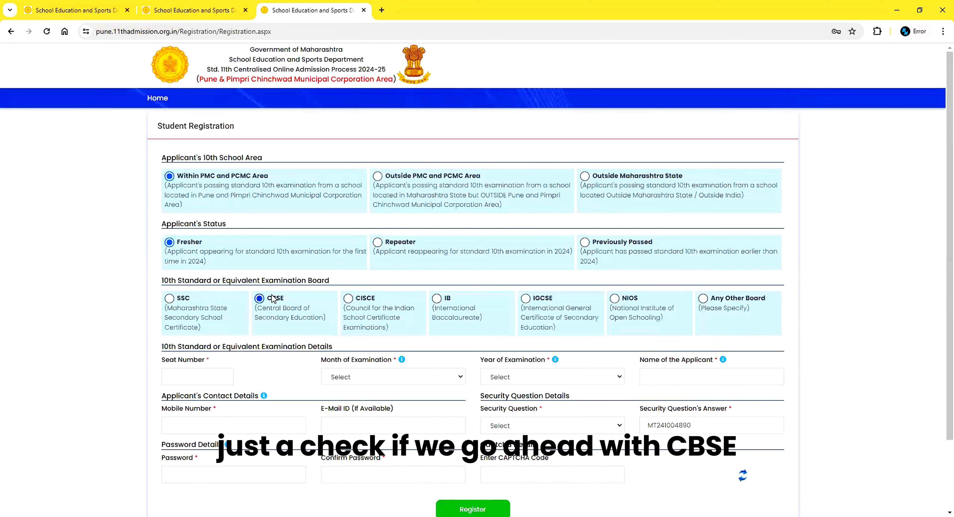
pyautogui.click(215, 377)
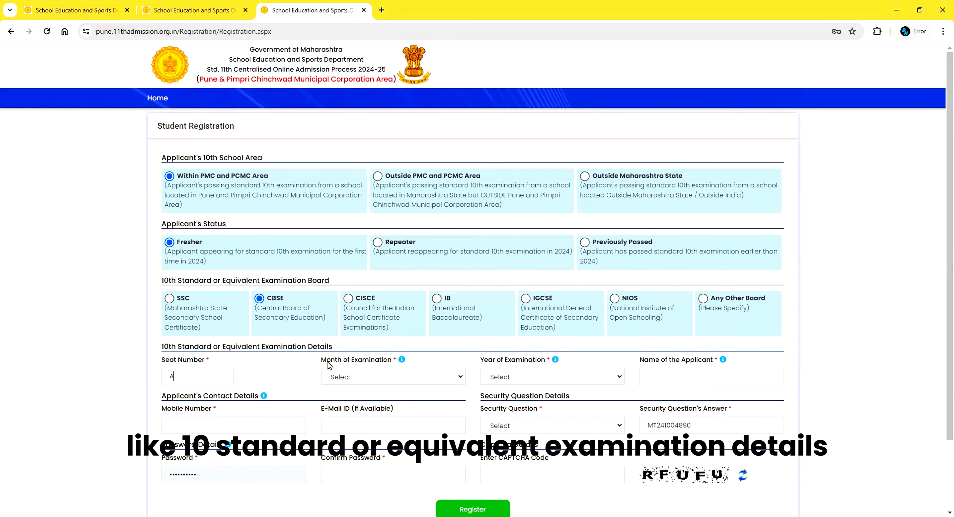
pyautogui.write('456')
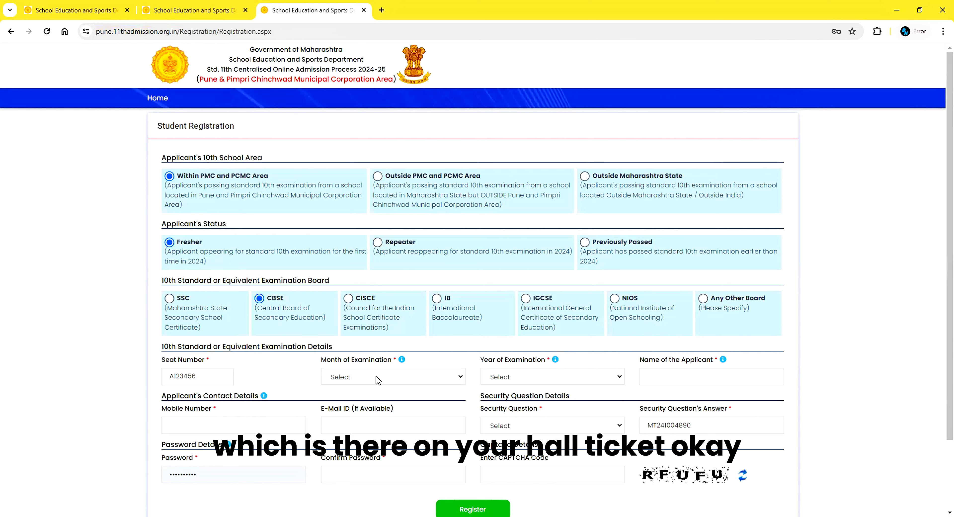
# Set the month of examination to March and the year of examination to 2024.
pyautogui.click(377, 380)
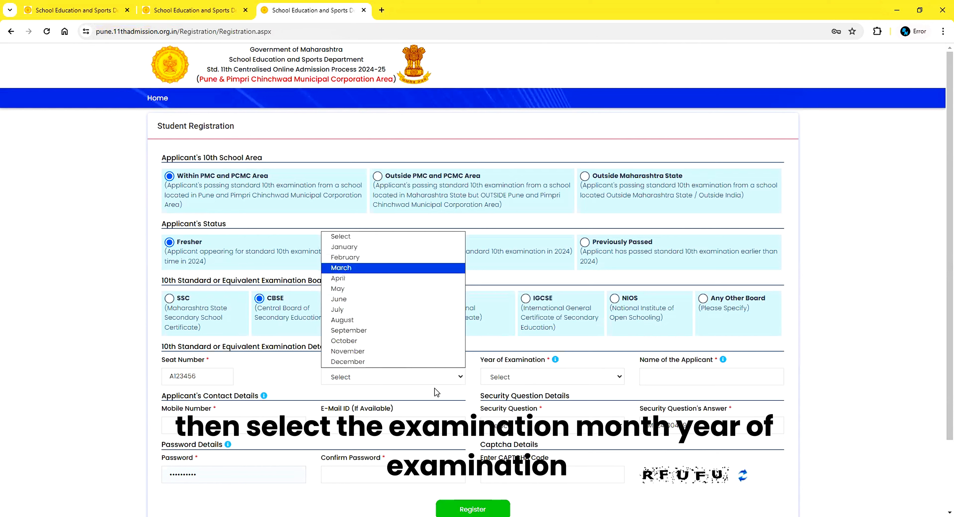
pyautogui.click(382, 268)
pyautogui.click(545, 380)
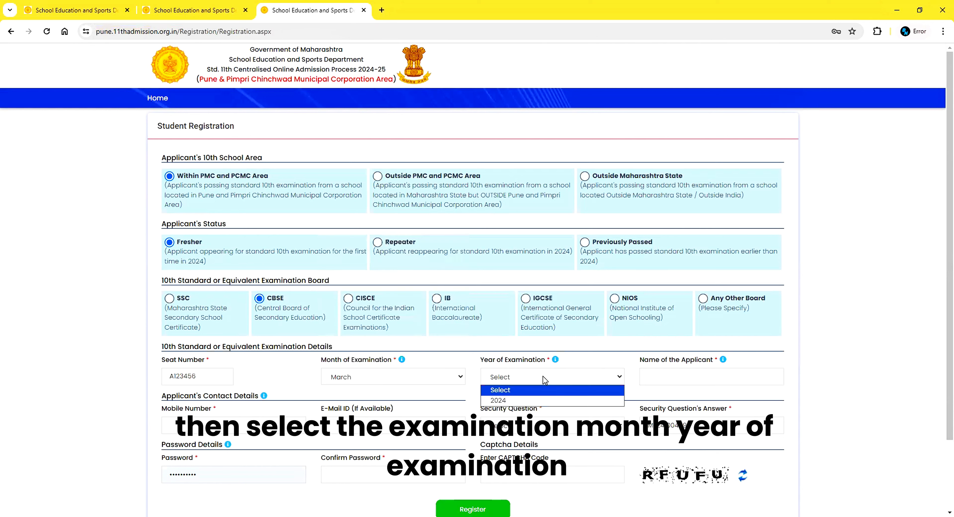
pyautogui.click(533, 400)
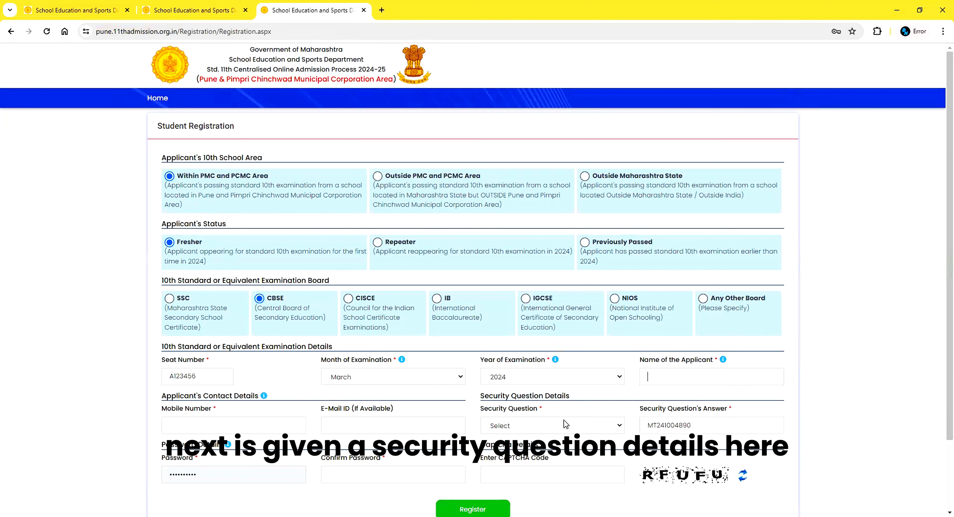
# Review the available security questions and the security answer field.
pyautogui.click(564, 430)
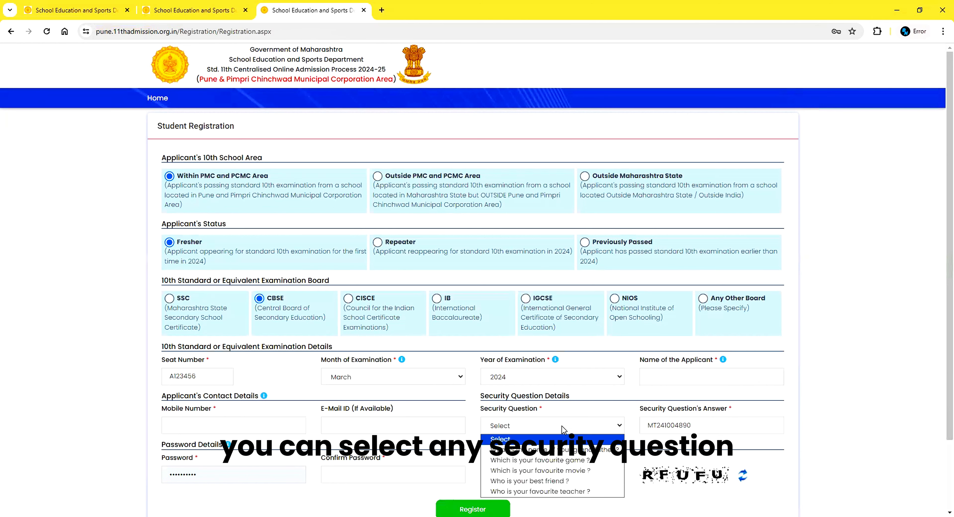
pyautogui.click(564, 430)
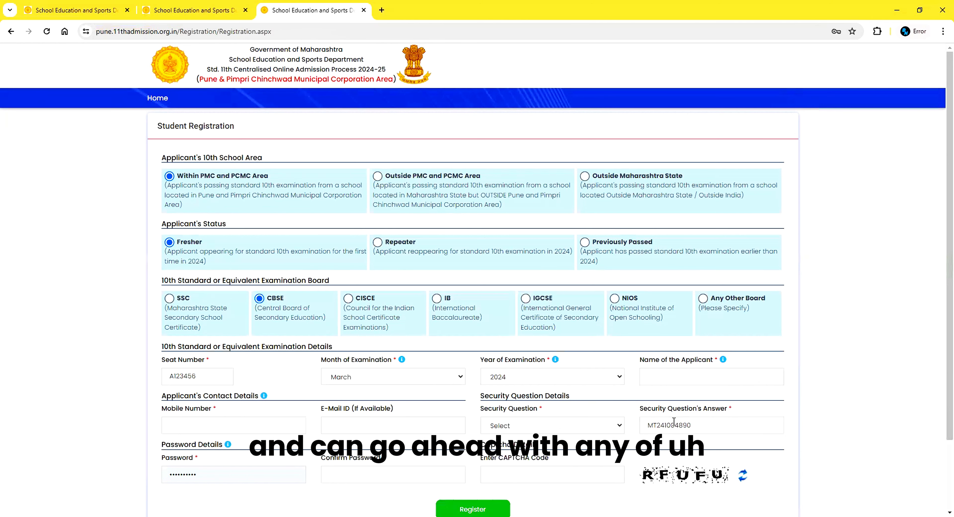
pyautogui.click(687, 425)
pyautogui.moveTo(689, 425); pyautogui.dragTo(588, 431)
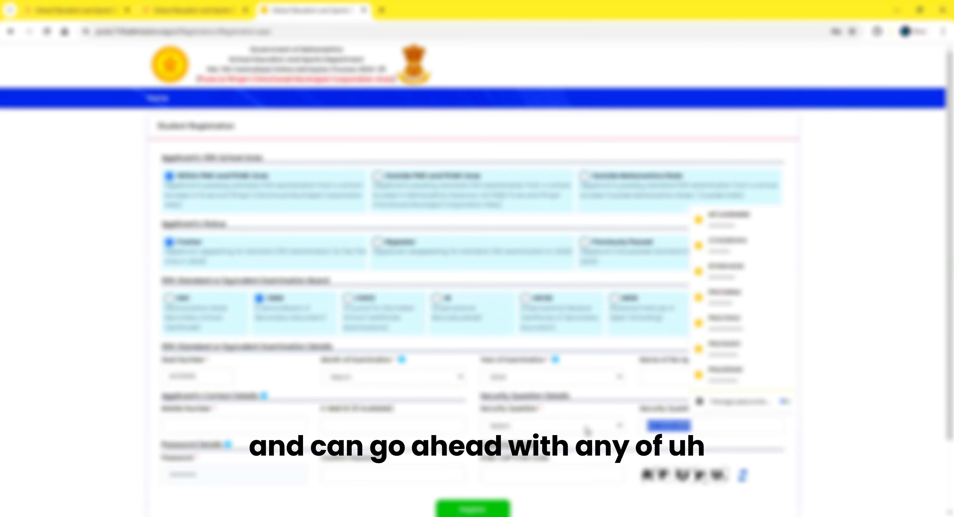
pyautogui.click(557, 426)
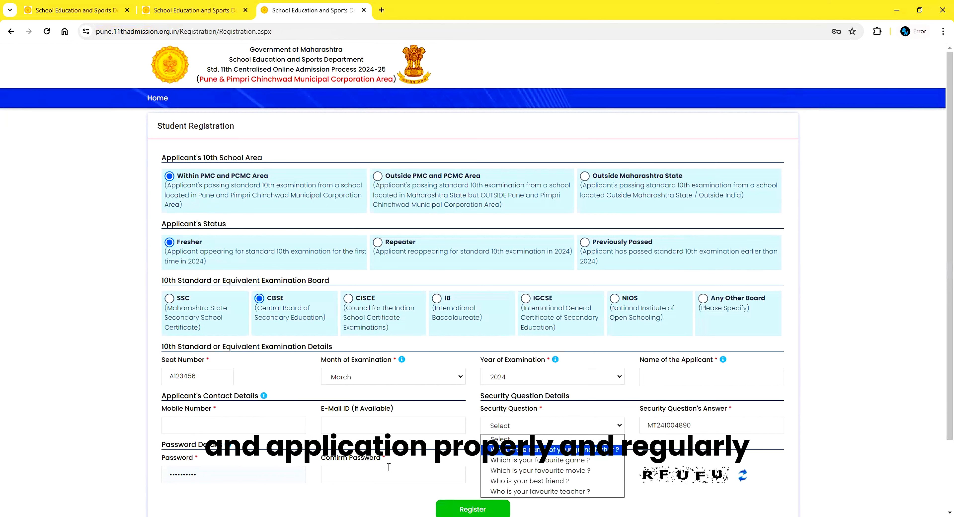
# Check the password confirmation field and refresh the CAPTCHA code.
pyautogui.click(370, 479)
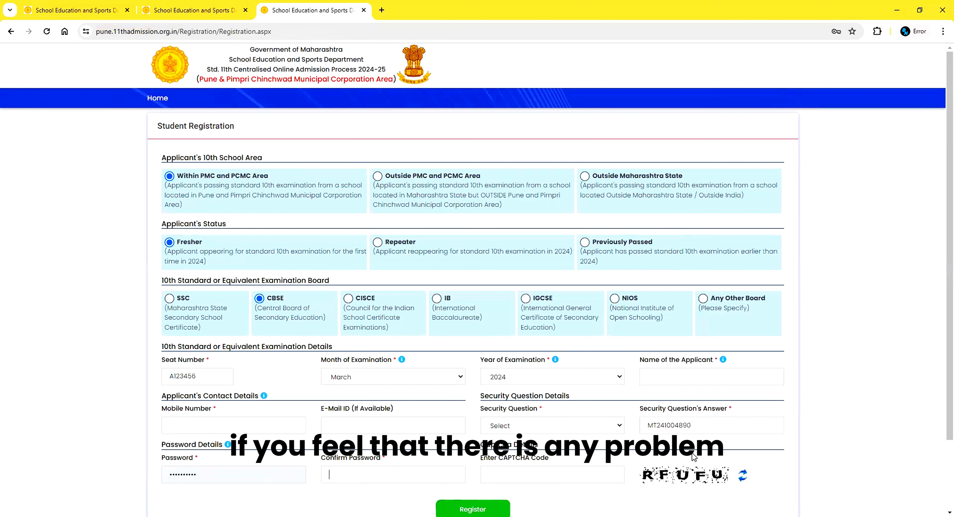
pyautogui.click(742, 478)
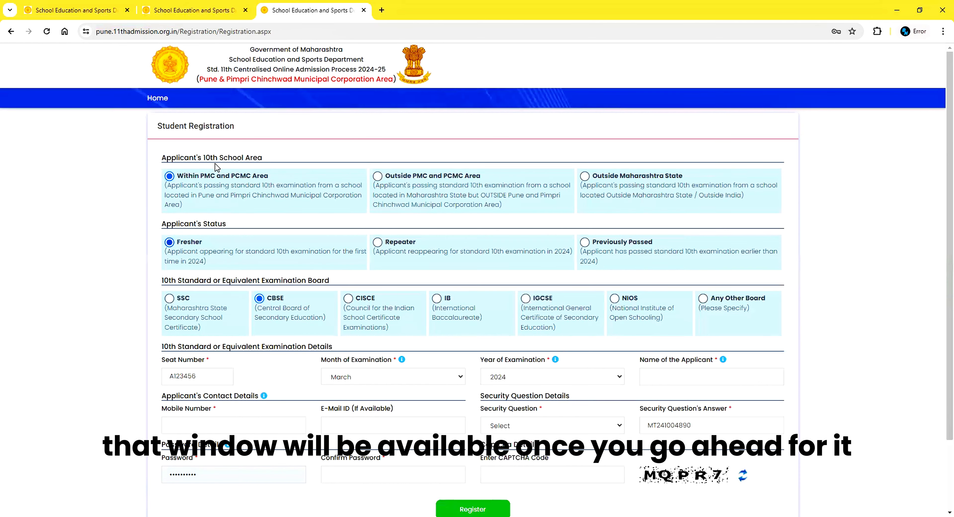
# Switch to the browser tab that holds the logged-in applicant's Personal Details form.
pyautogui.click(197, 13)
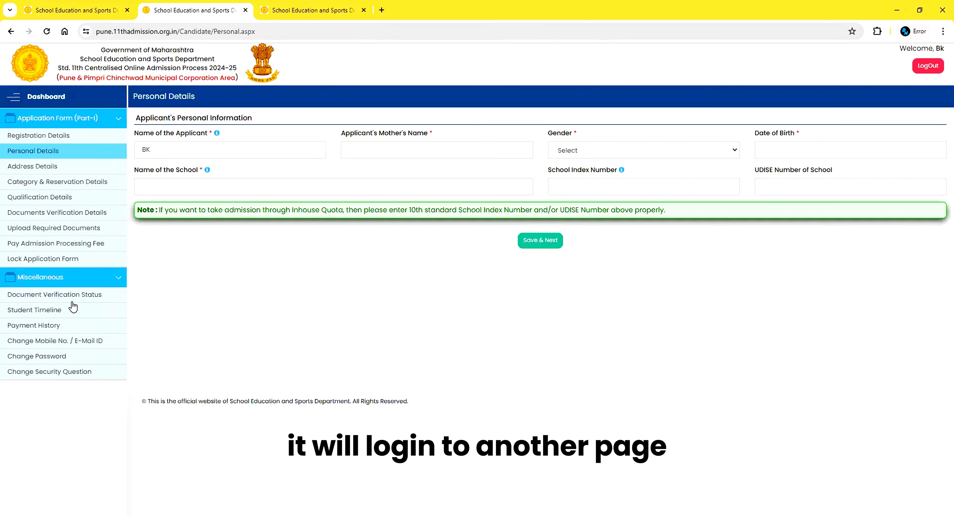
pyautogui.click(117, 18)
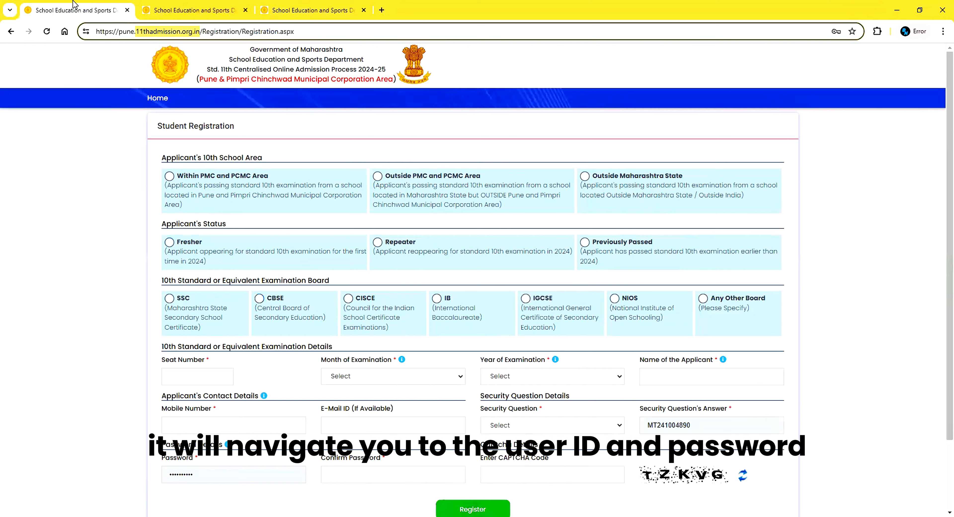
pyautogui.click(167, 13)
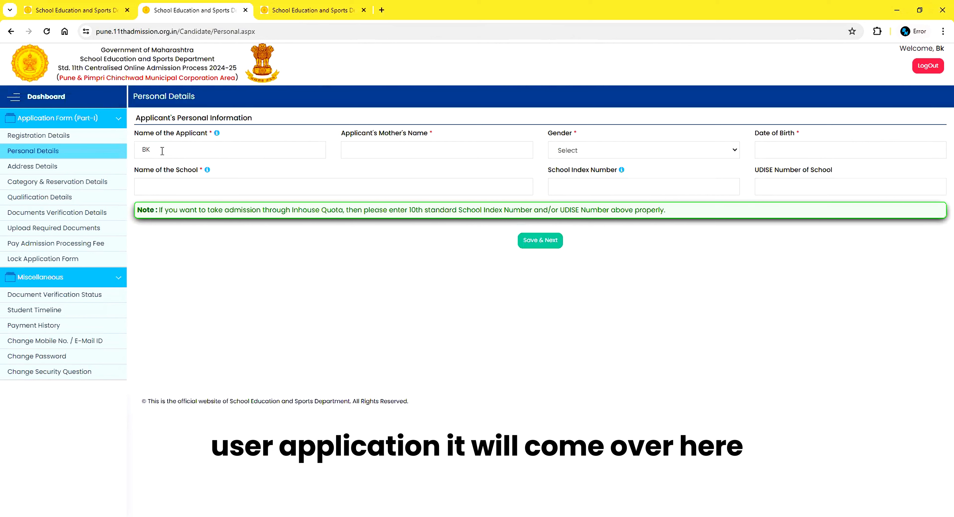
pyautogui.click(382, 150)
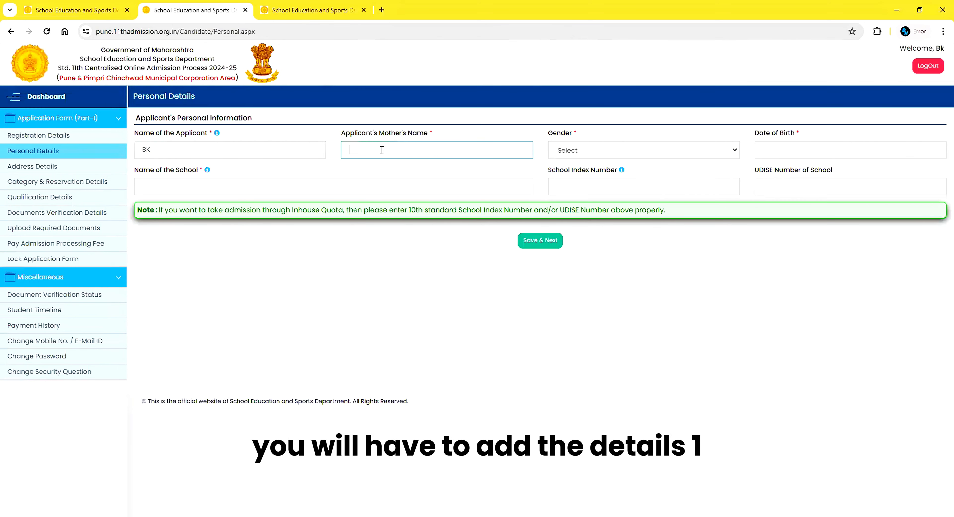
pyautogui.write('FDFFD')
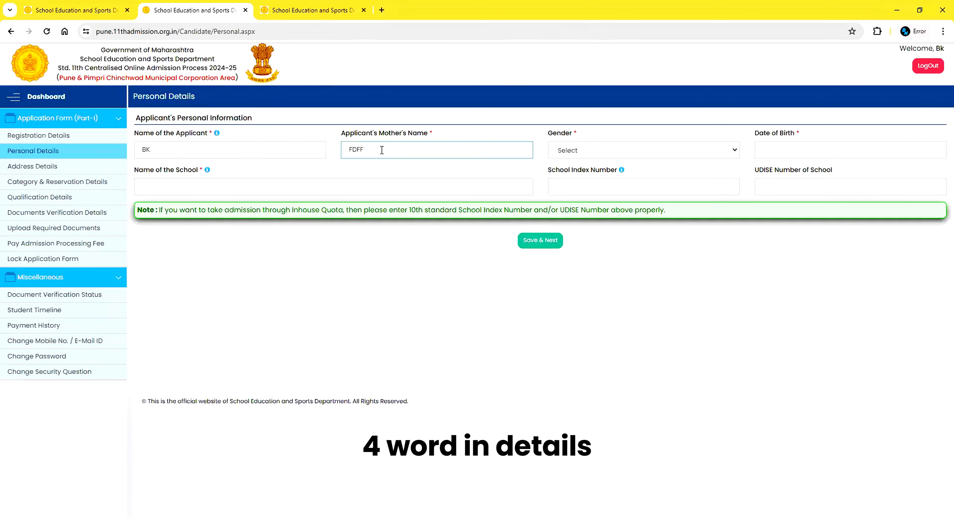
pyautogui.press('BackSpace')
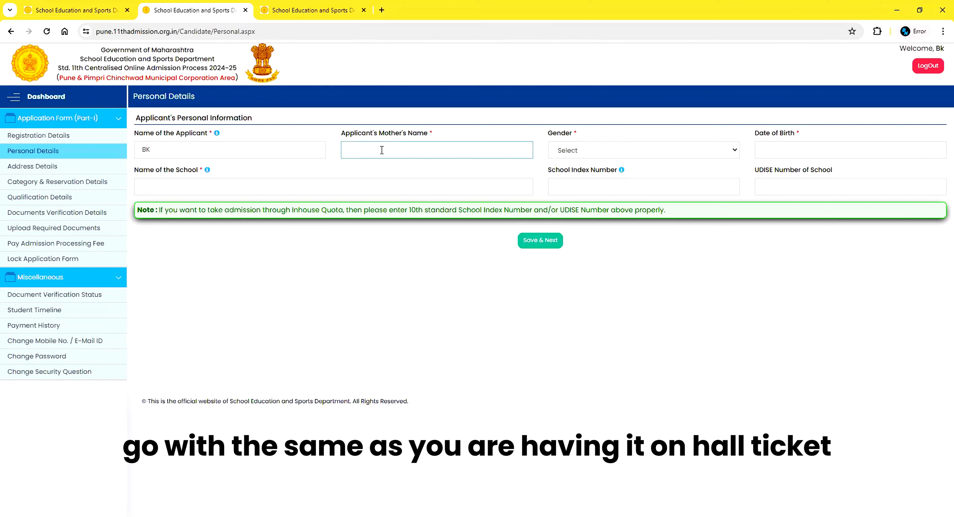
# View the gender options in the applicant's personal information.
pyautogui.click(658, 151)
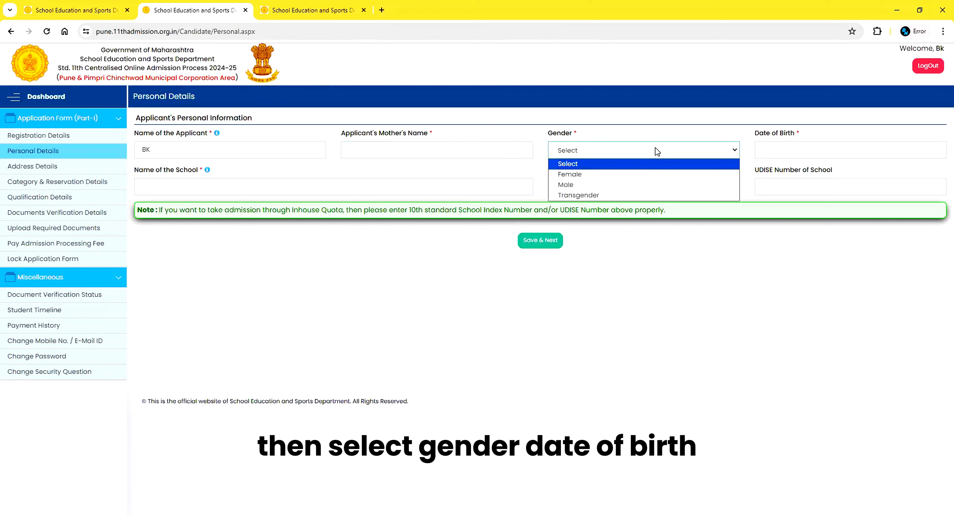
pyautogui.click(725, 150)
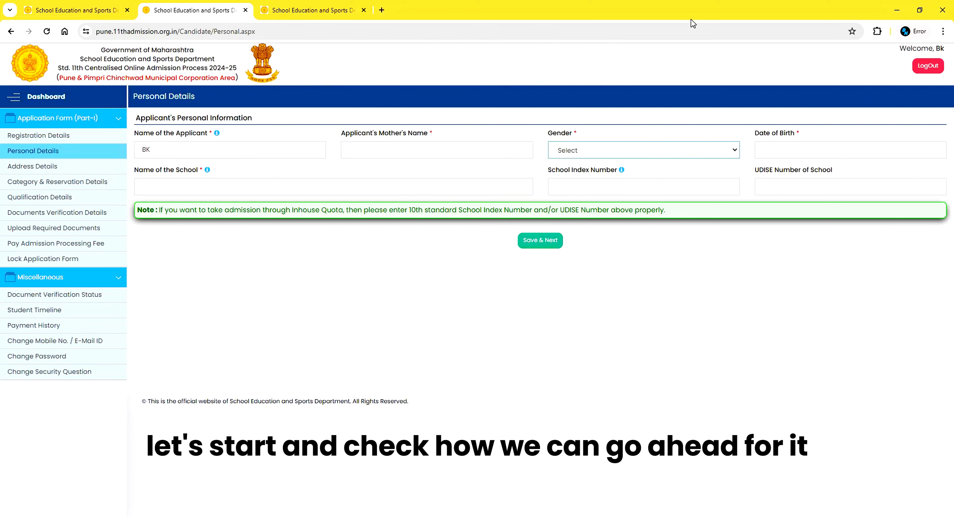
# Open the Address Details page and look over its address, district and tehsil/taluka fields.
pyautogui.click(29, 163)
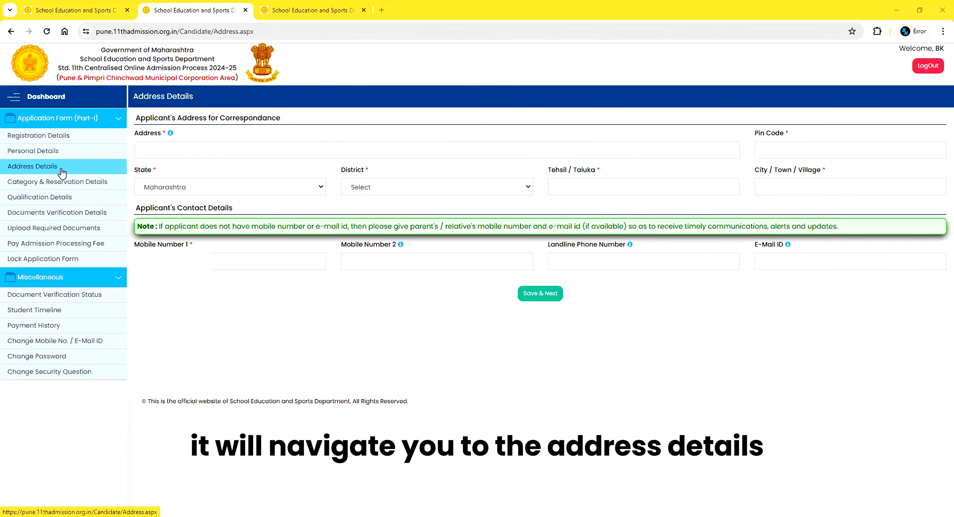
pyautogui.click(166, 150)
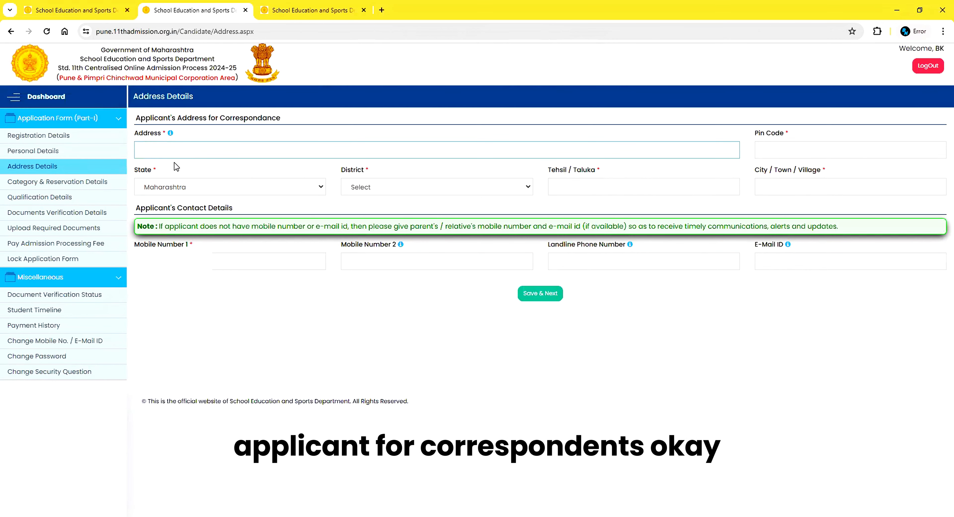
pyautogui.click(393, 192)
pyautogui.click(643, 183)
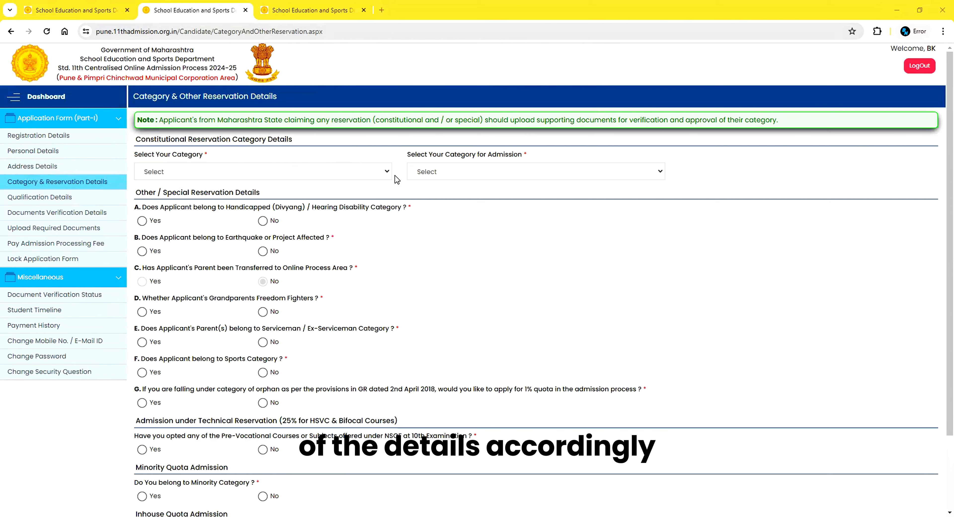
# Set the applicant's category to General / Open on the Category & Reservation Details page.
pyautogui.click(386, 172)
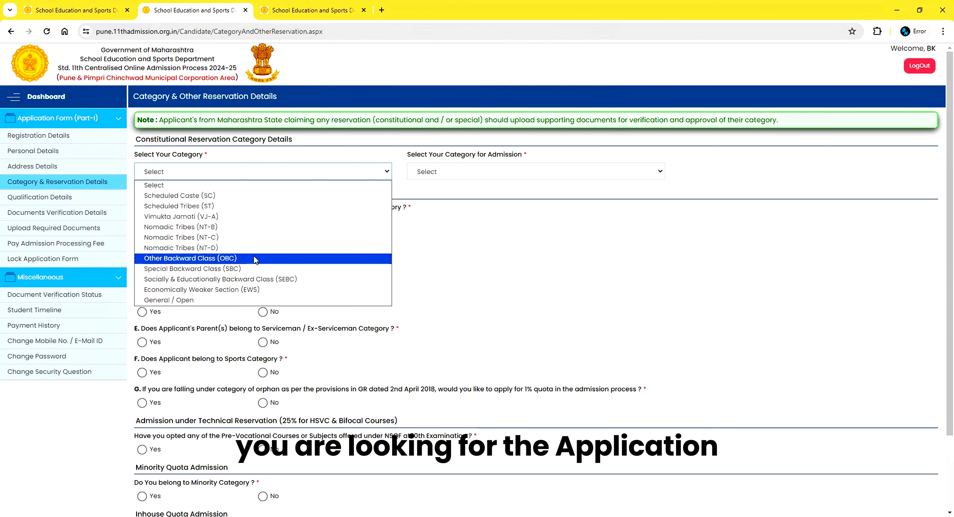
pyautogui.click(219, 302)
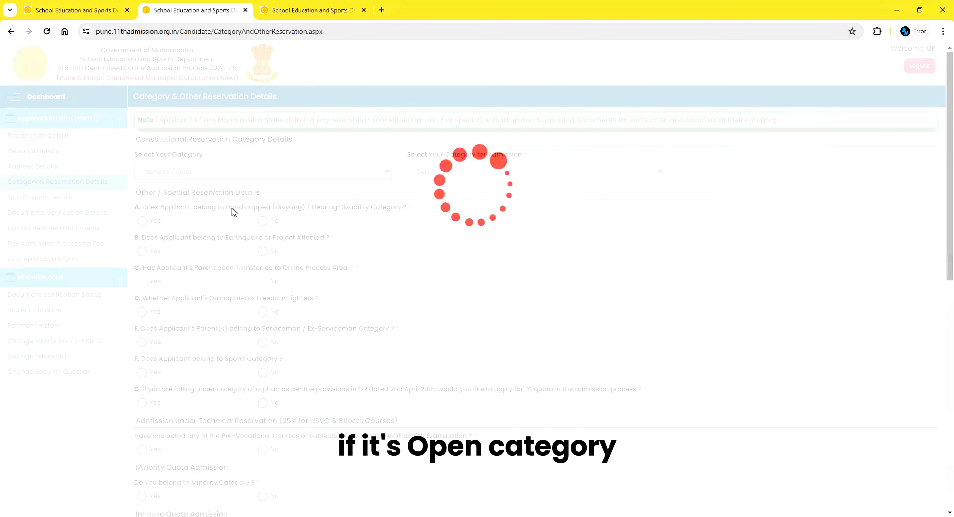
pyautogui.click(648, 148)
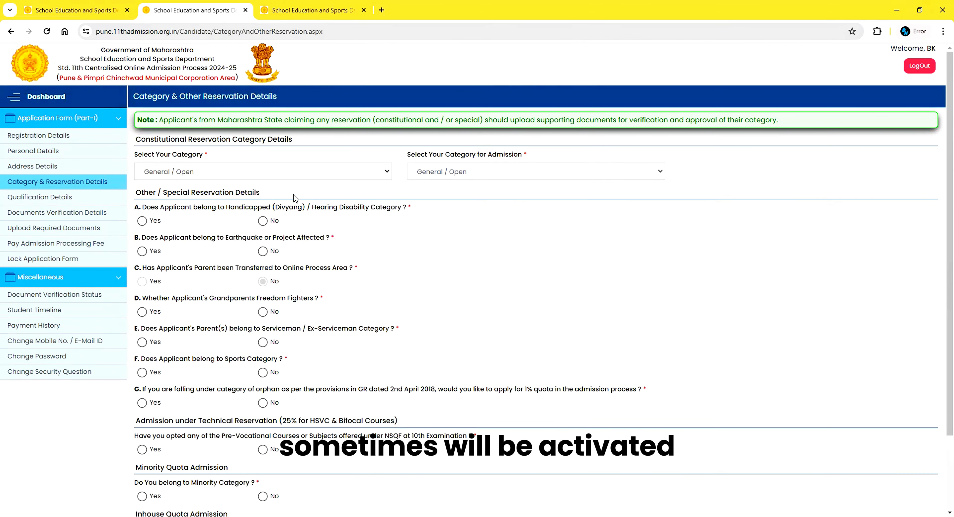
# Change the applicant's category to Scheduled Caste (SC), acknowledge the information notice, and look over the other category options.
pyautogui.click(387, 173)
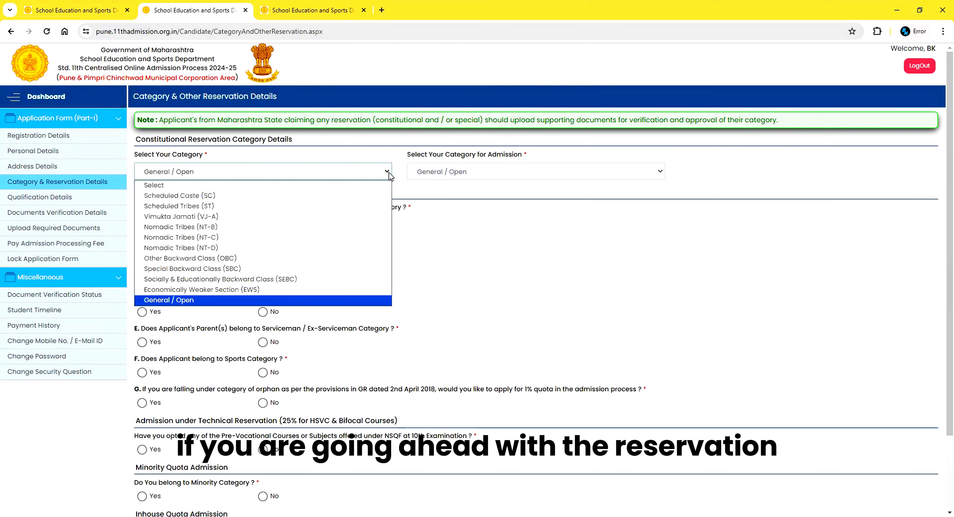
pyautogui.click(288, 198)
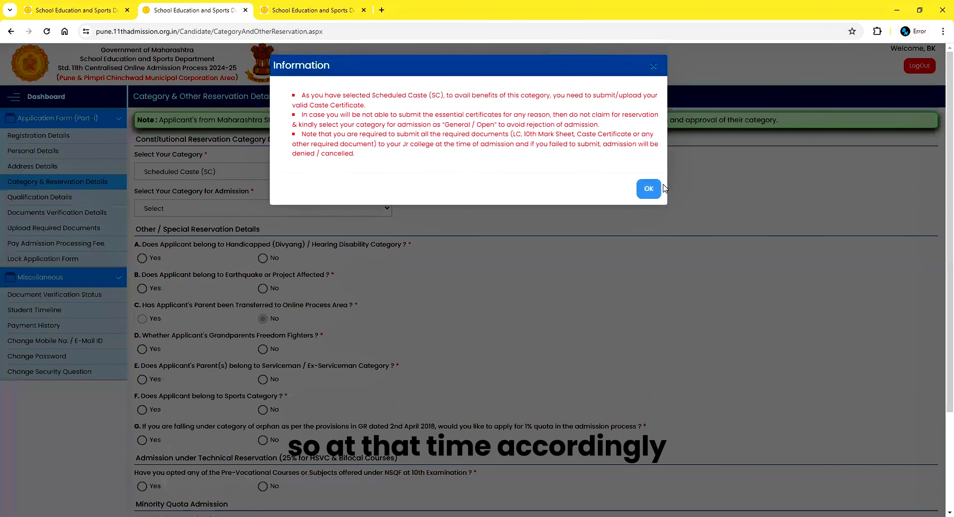
pyautogui.click(654, 189)
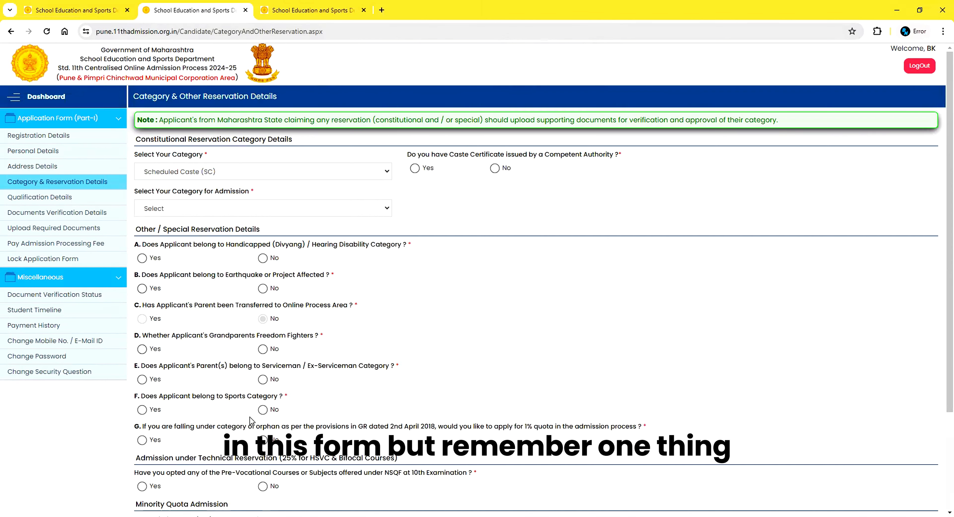
pyautogui.click(385, 174)
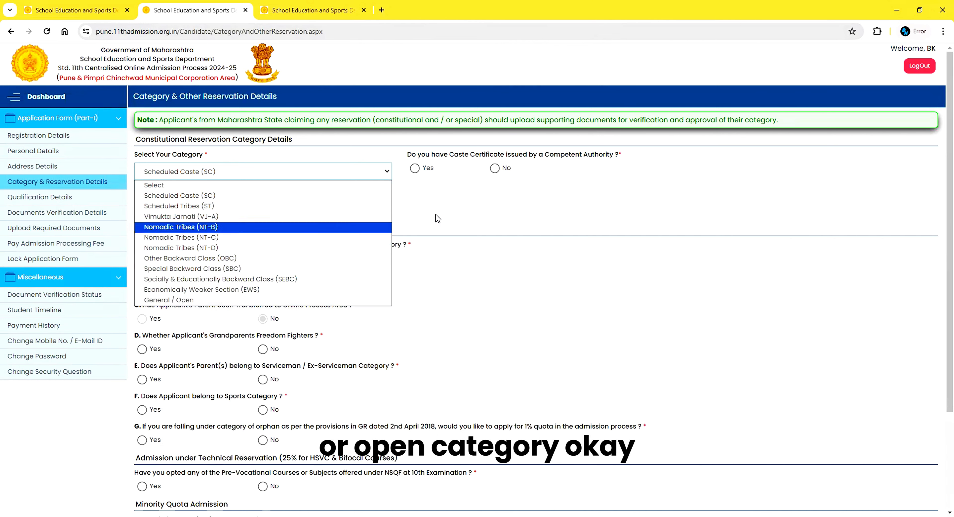
pyautogui.click(240, 134)
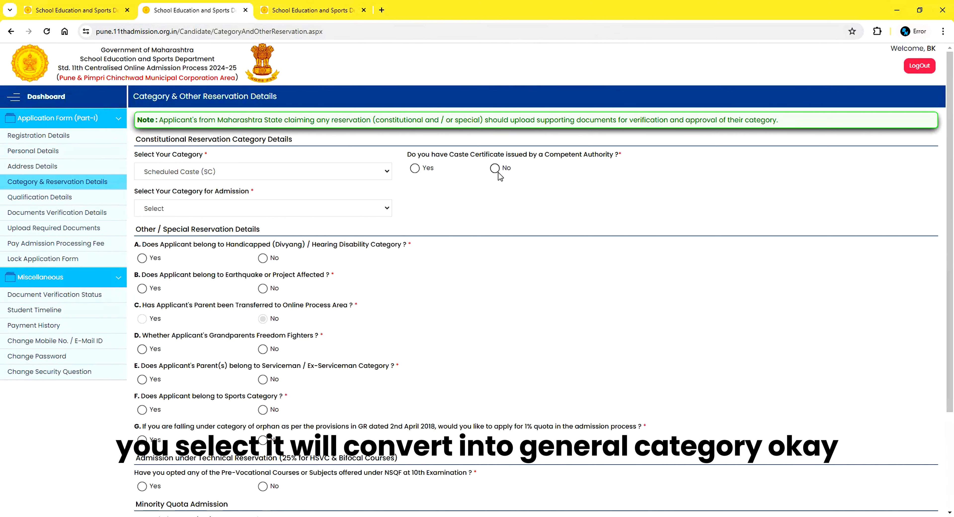
# Answer Yes for the caste certificate and look over the issuing state, admission category and special reservation fields.
pyautogui.click(415, 168)
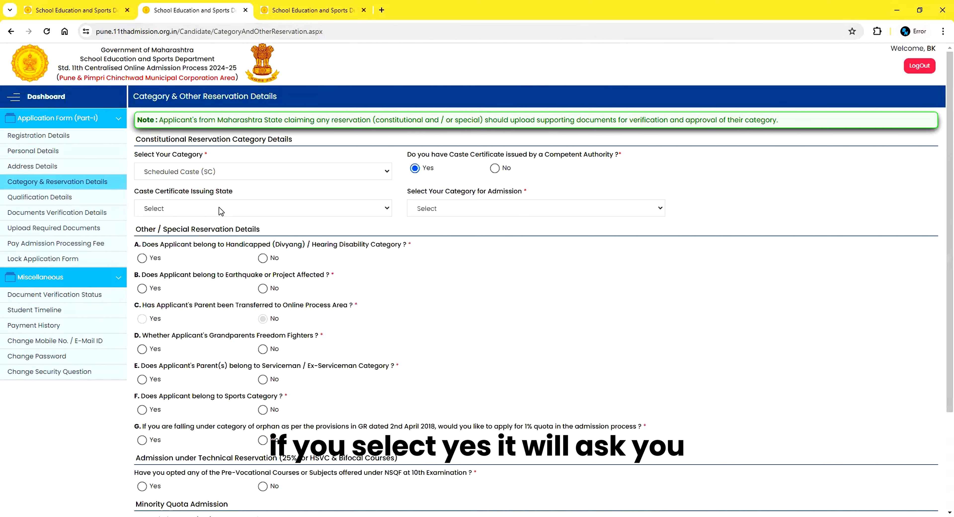
pyautogui.click(221, 210)
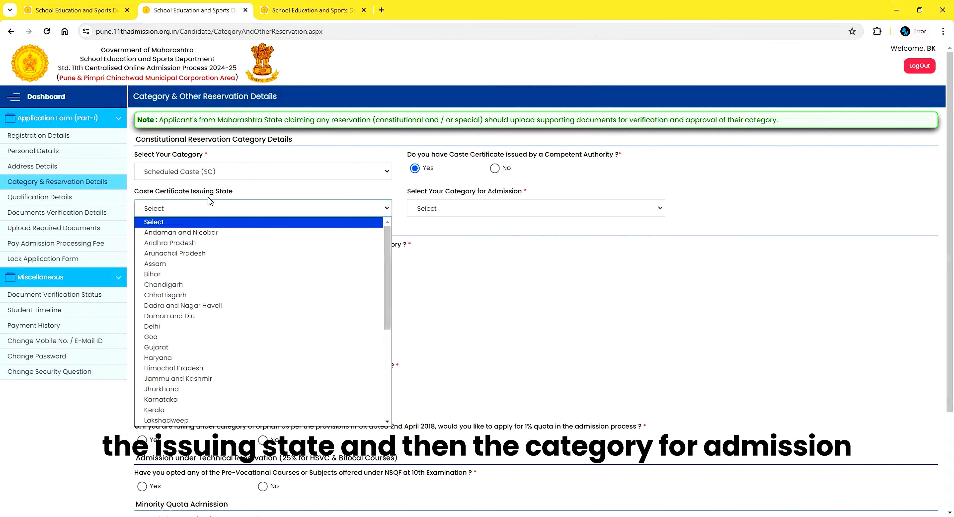
pyautogui.click(422, 214)
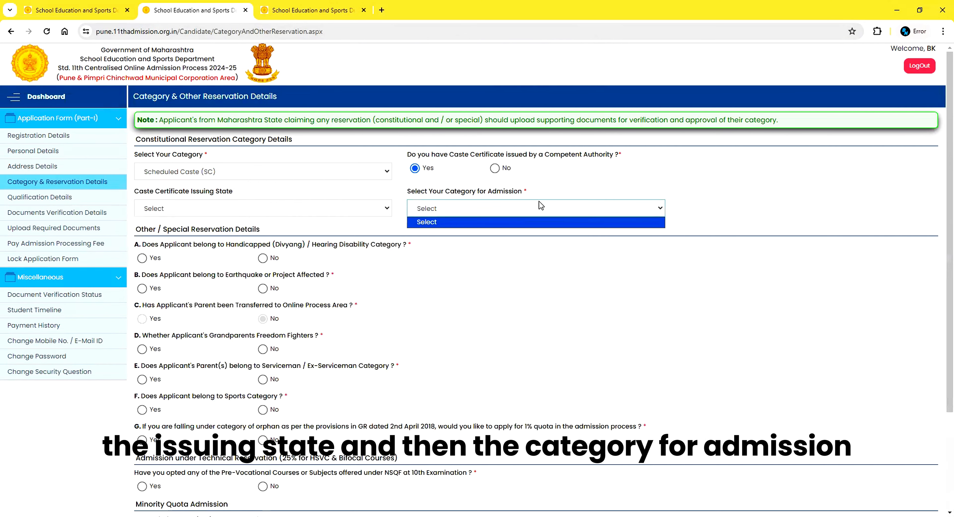
pyautogui.scroll(-3, 154, 176)
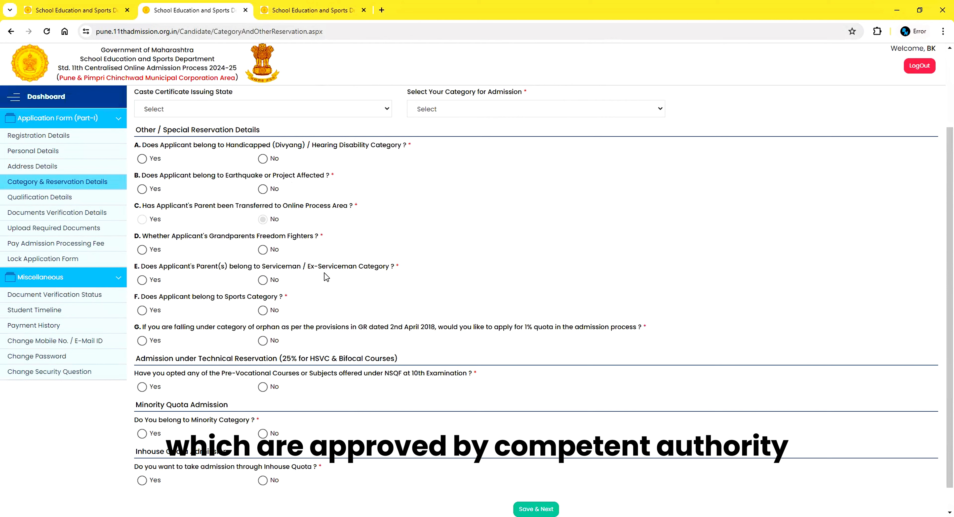
pyautogui.scroll(-1, 292, 333)
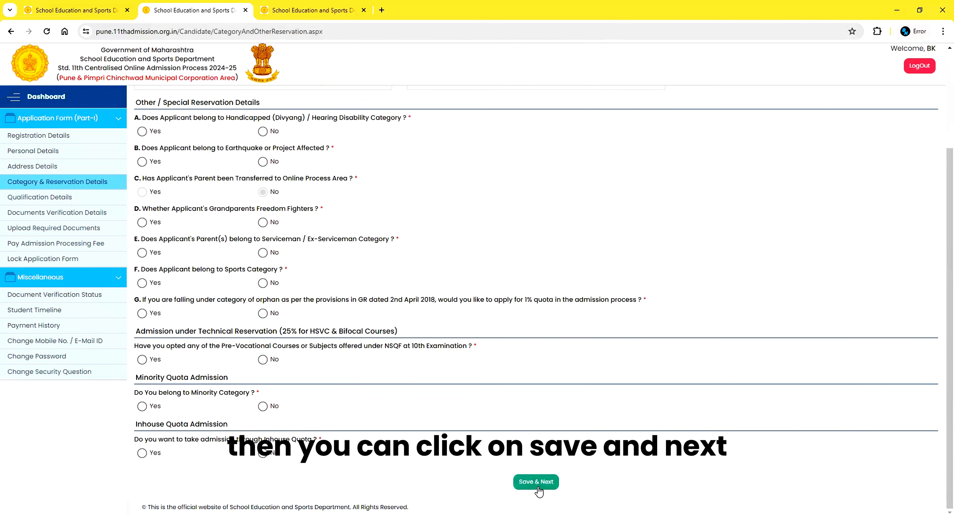
# On the Qualification Details page, set the passing status to Pass and answer Yes for passing English and Science.
pyautogui.click(60, 199)
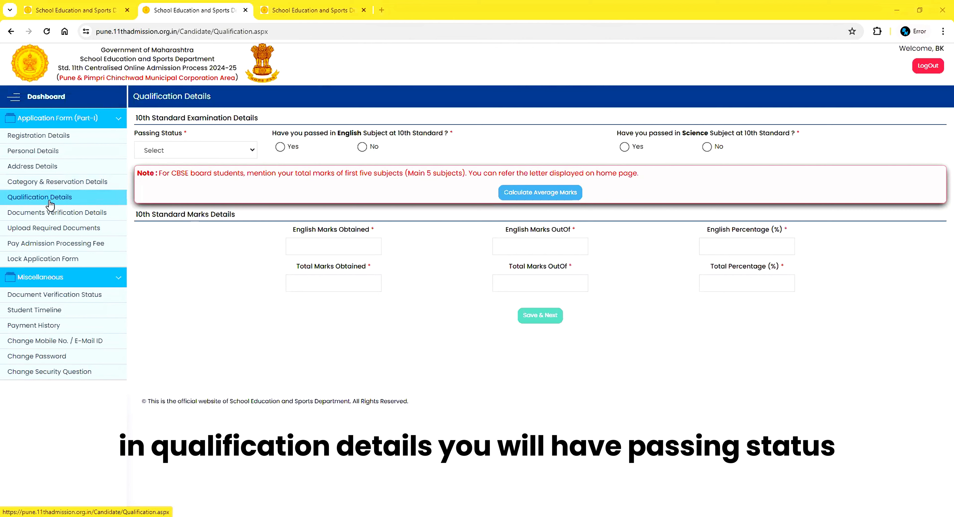
pyautogui.click(204, 153)
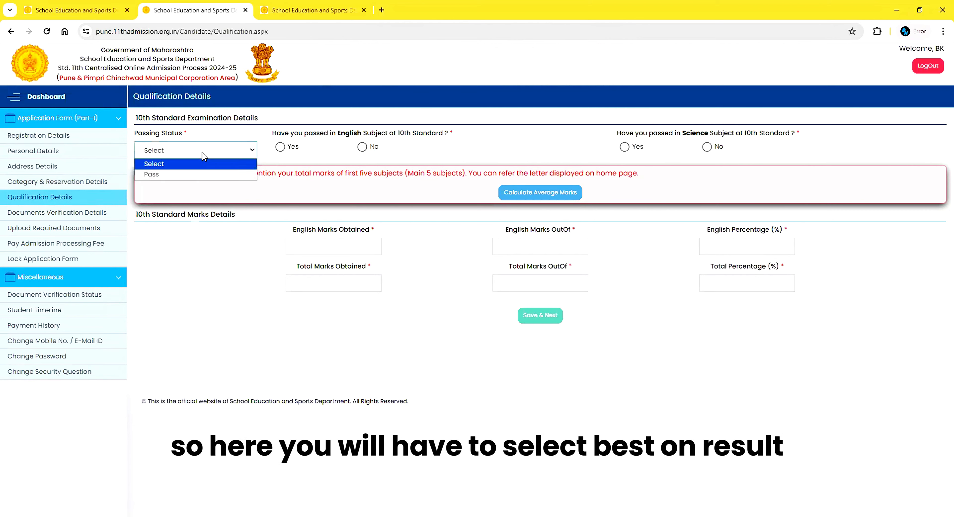
pyautogui.click(200, 174)
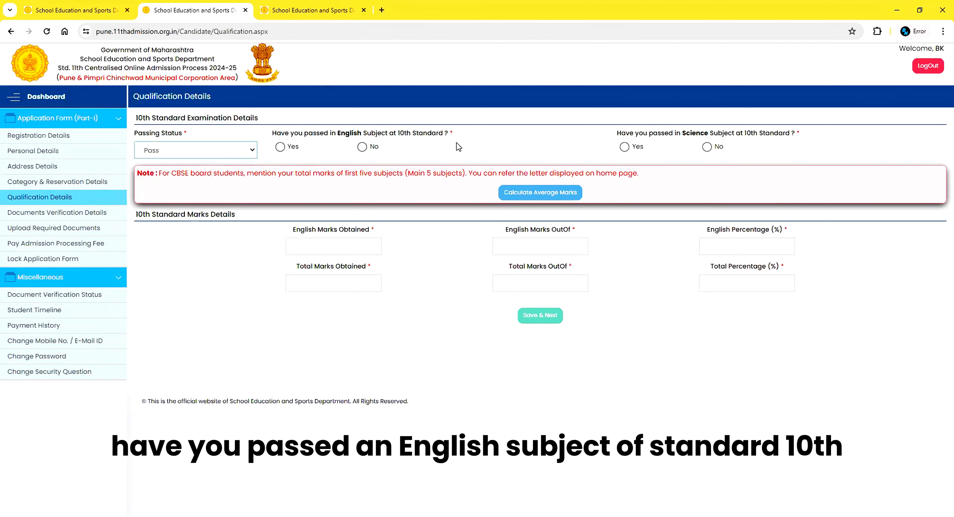
pyautogui.click(280, 147)
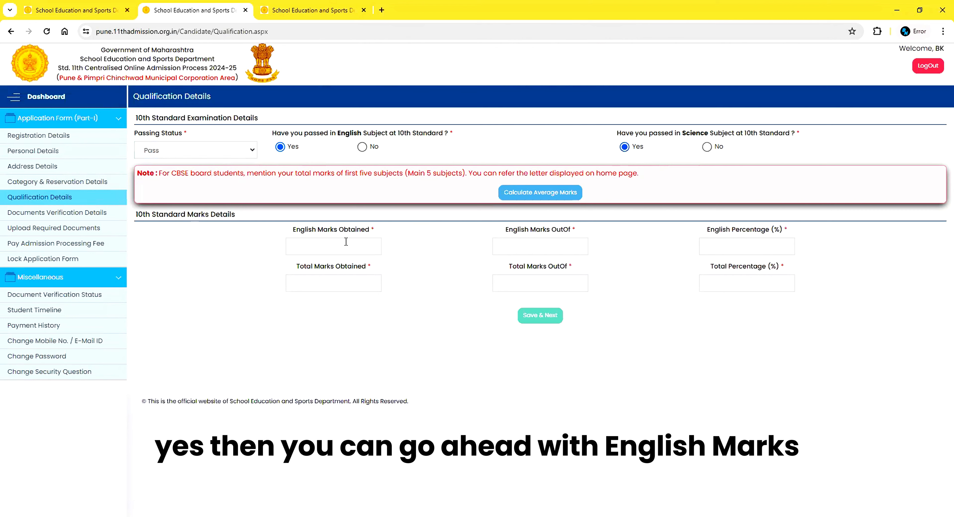
# View the CBSE average mark calculation form and close it without entering any marks.
pyautogui.click(323, 242)
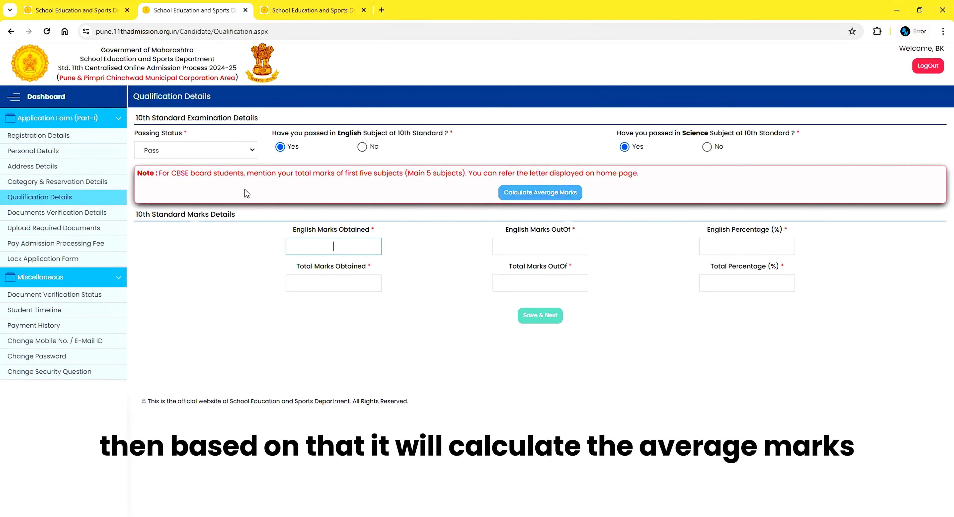
pyautogui.click(538, 199)
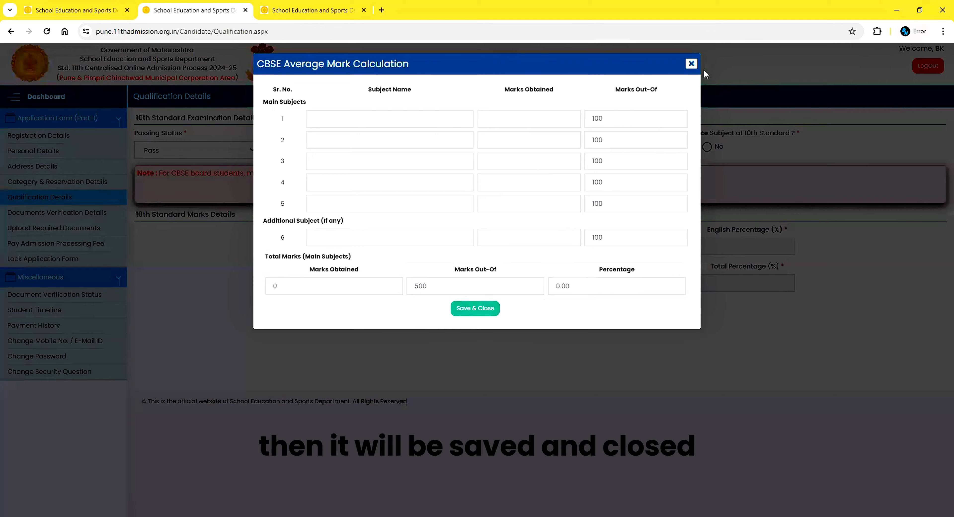
pyautogui.click(692, 64)
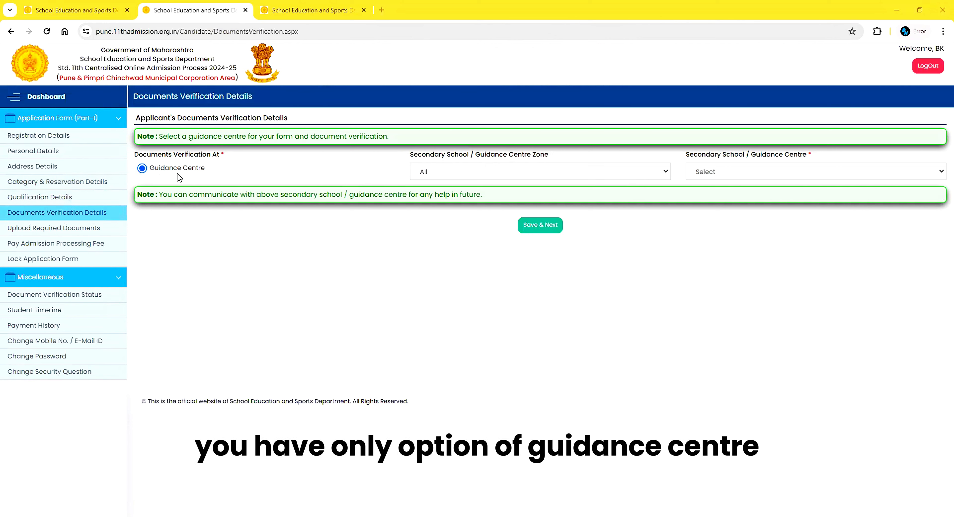
# Choose the Chinchwad-Akurdi-Nigdi zone and Shri Mhalsakant Vidyalay & Jr College as the guidance centre, and save the document verification details.
pyautogui.click(578, 172)
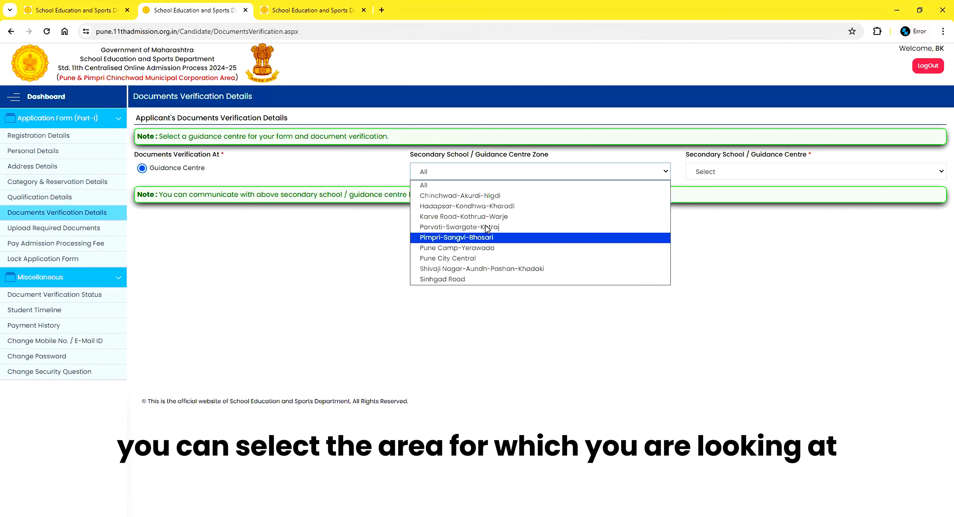
pyautogui.click(501, 197)
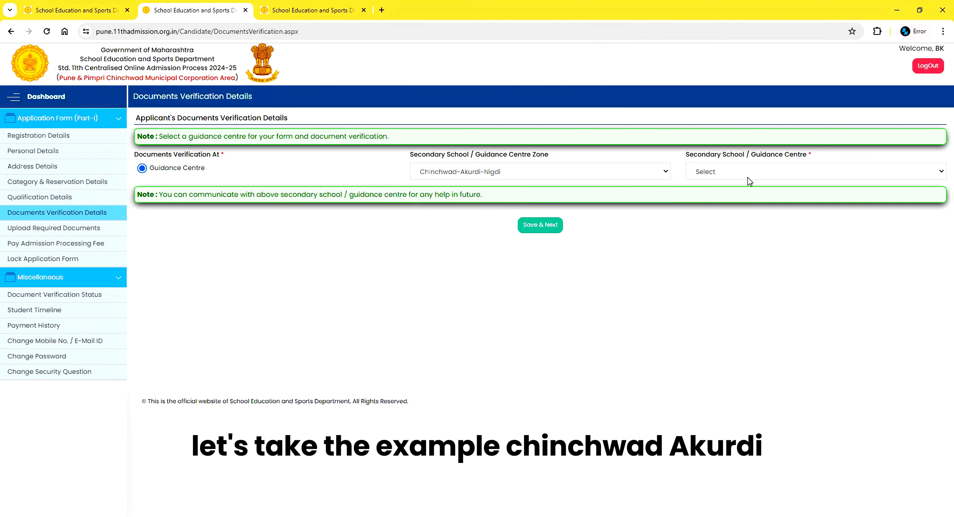
pyautogui.click(701, 177)
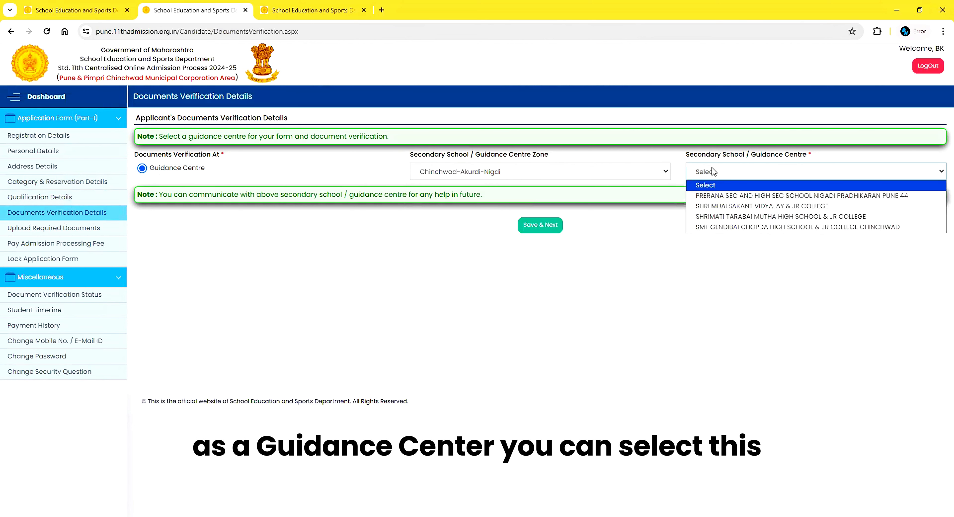
pyautogui.click(769, 175)
pyautogui.click(768, 175)
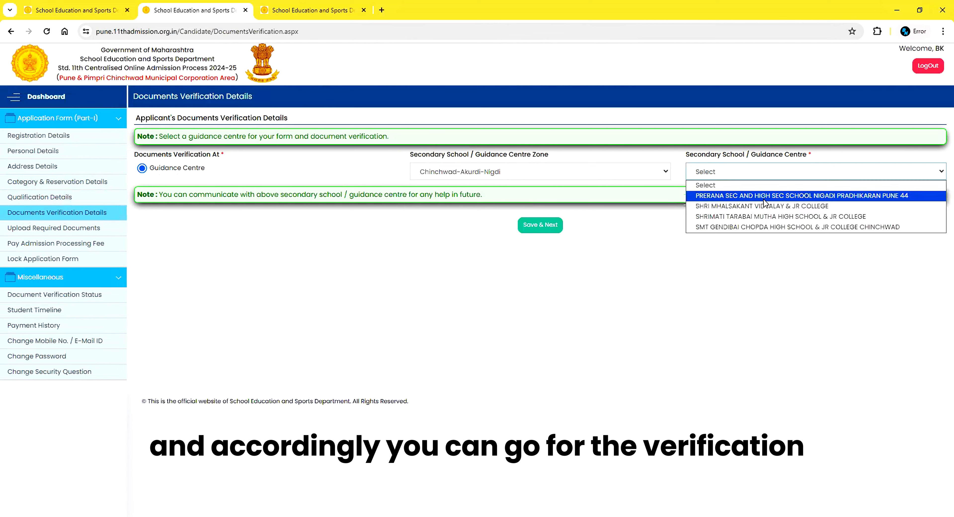
pyautogui.click(762, 206)
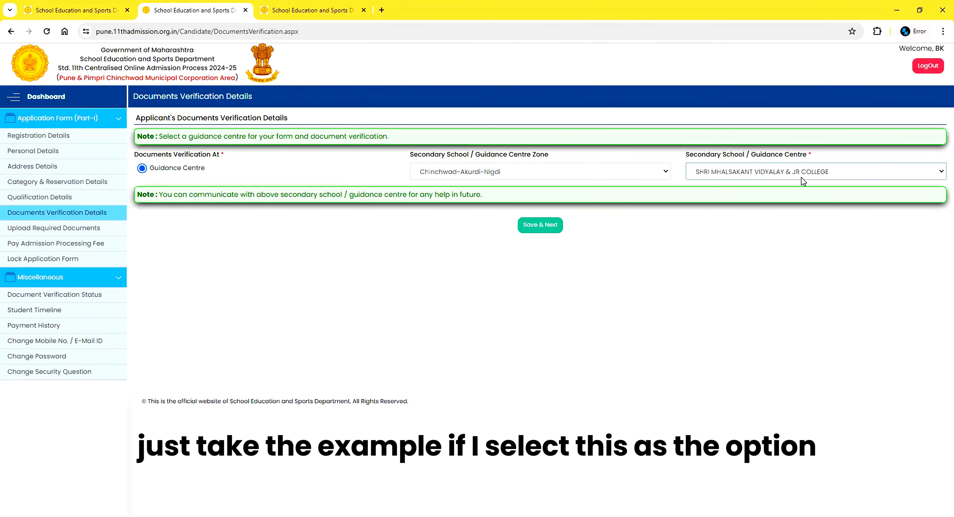
pyautogui.click(541, 225)
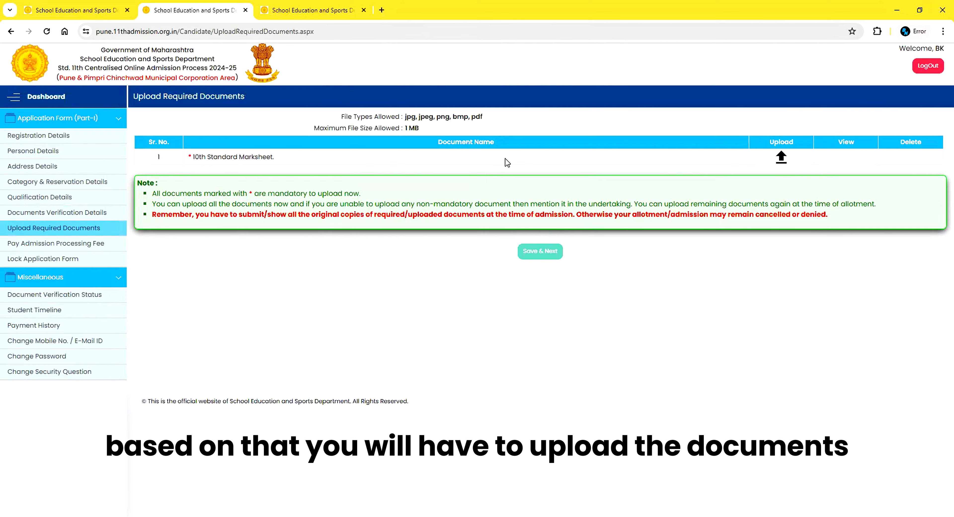
# Look over the upload dialog and file selection for the 10th Standard Marksheet and close it without choosing a file.
pyautogui.click(782, 158)
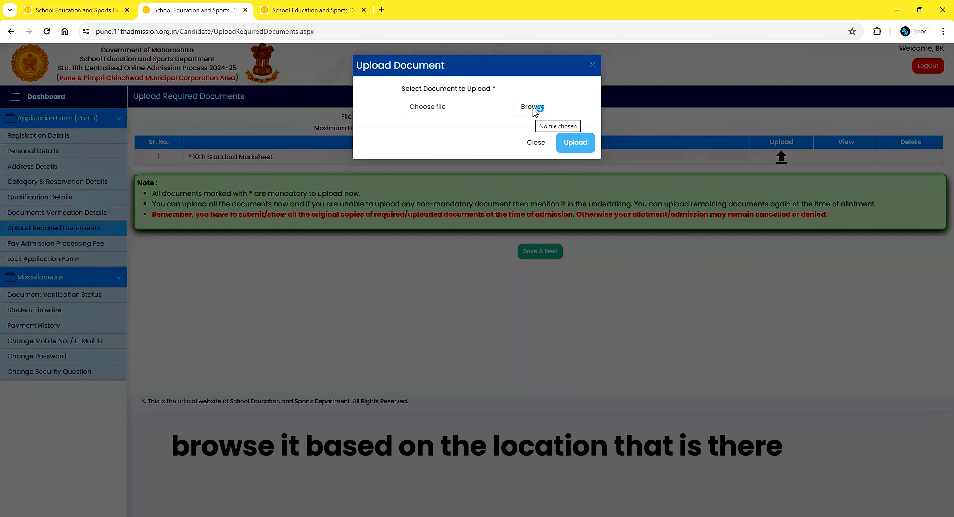
pyautogui.click(484, 107)
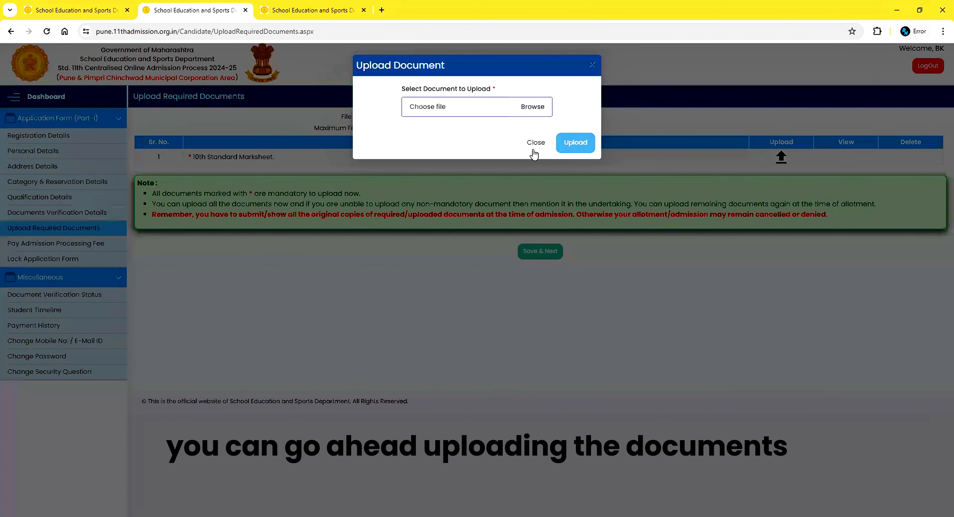
pyautogui.click(534, 147)
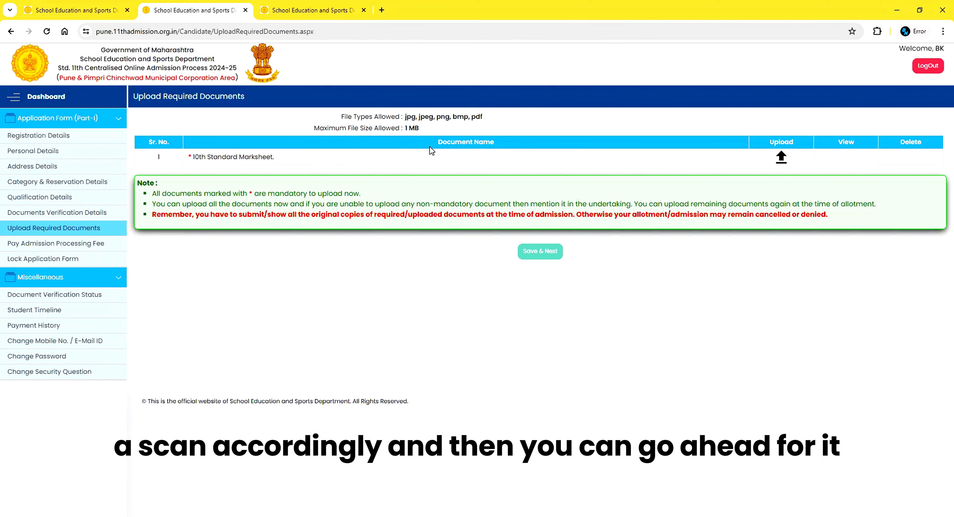
pyautogui.click(781, 157)
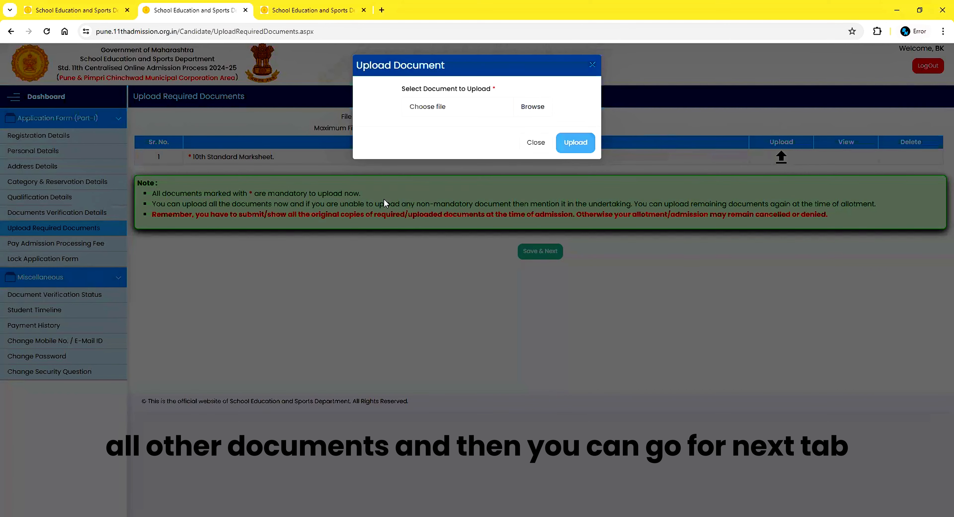
pyautogui.click(536, 143)
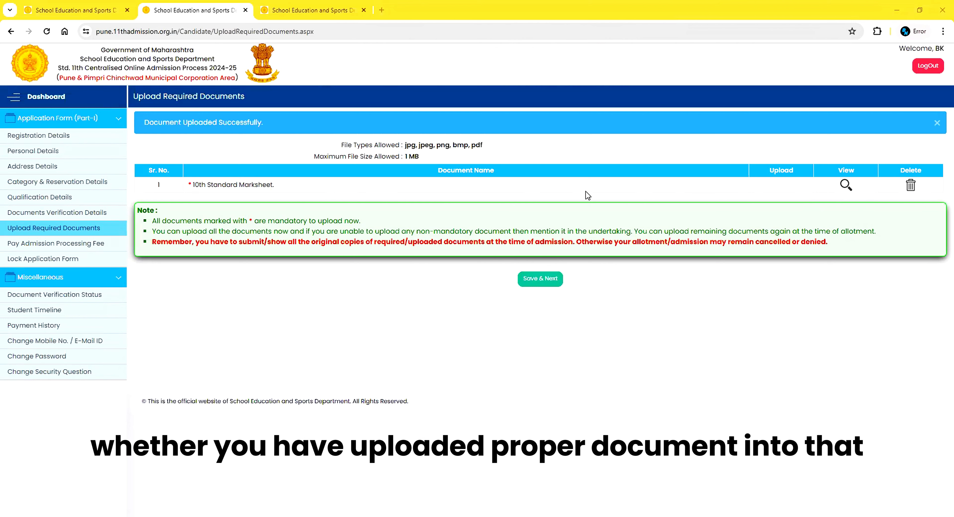
# Save the required documents page and review all sections of the application form summary.
pyautogui.click(536, 280)
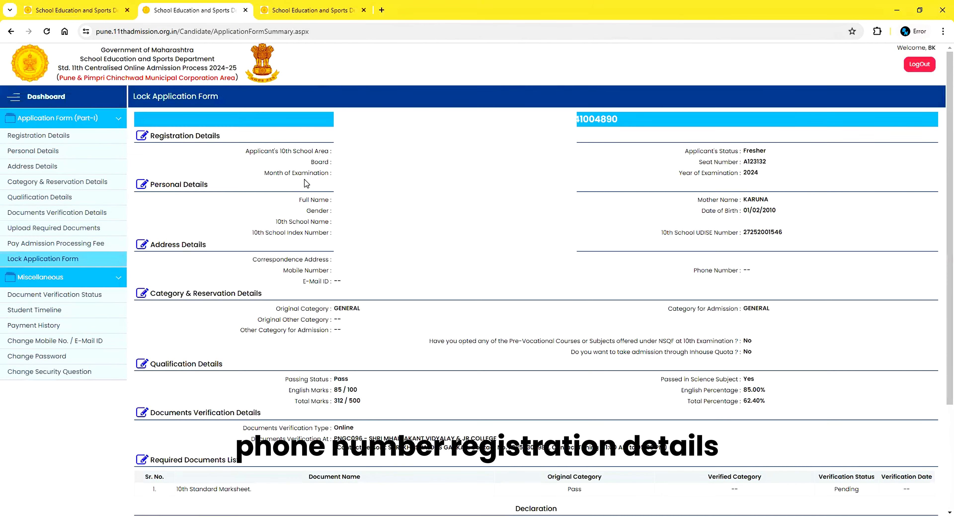
pyautogui.scroll(-3, 187, 200)
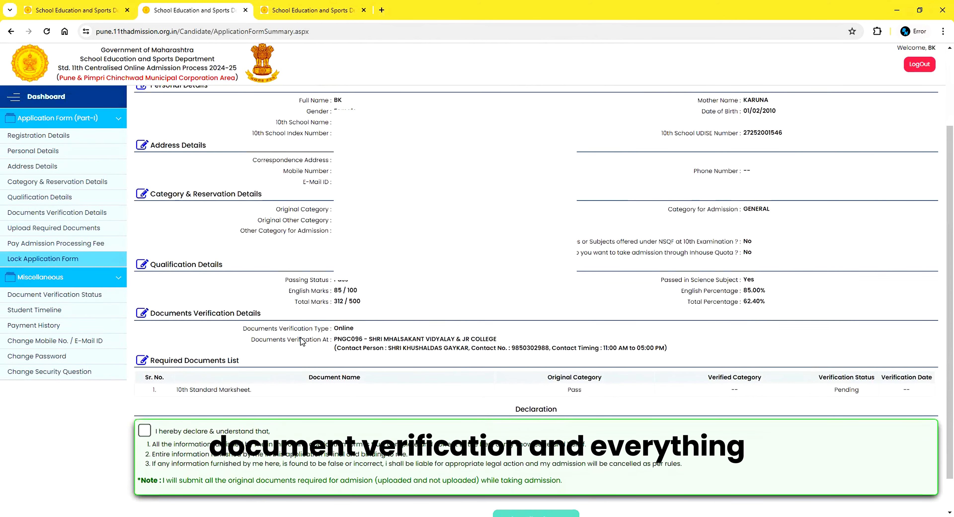
pyautogui.scroll(-1, 286, 365)
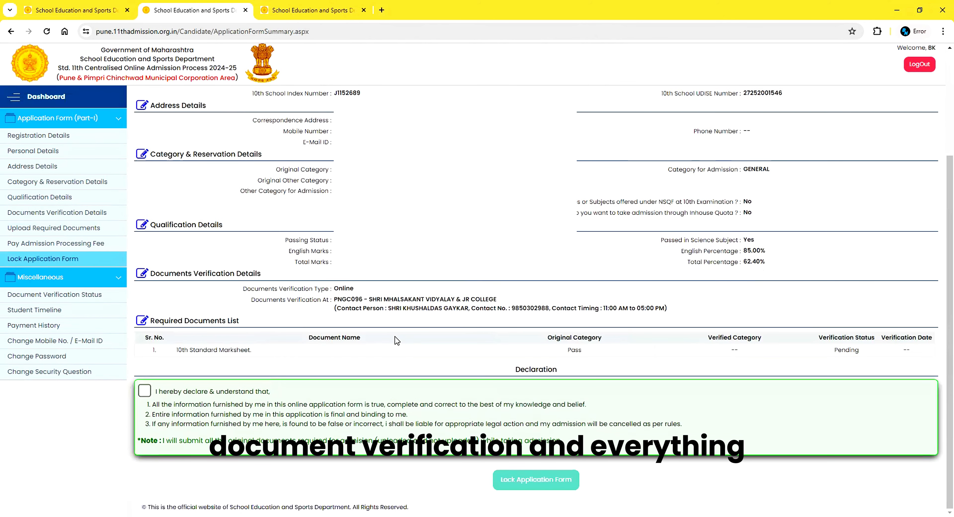
pyautogui.scroll(4, 375, 338)
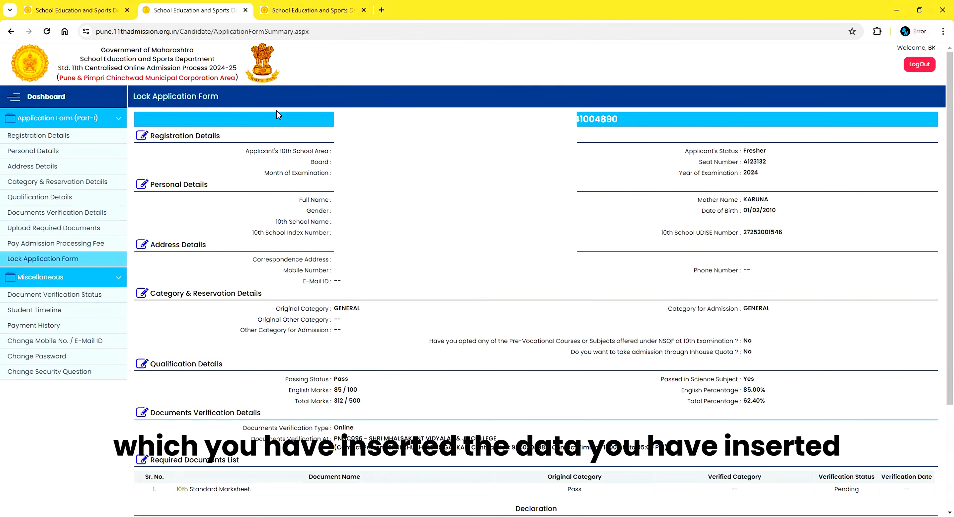
# Accept the applicant's declaration at the end of the Lock Application Form page.
pyautogui.scroll(-1, 378, 298)
pyautogui.scroll(-4, 377, 299)
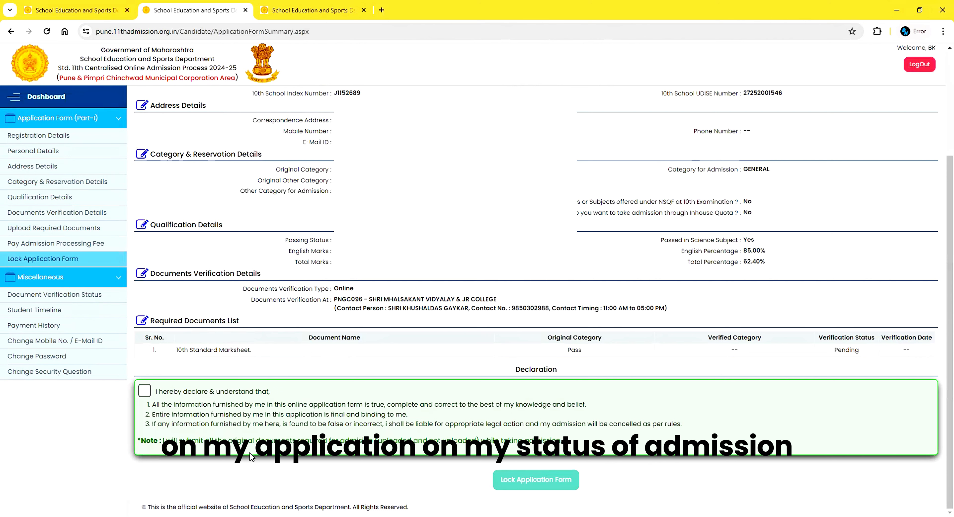
pyautogui.click(144, 390)
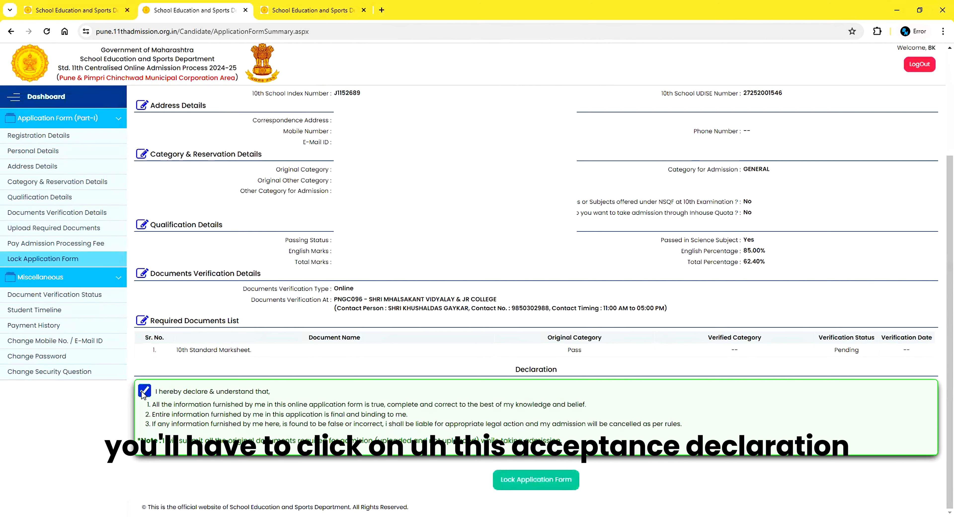